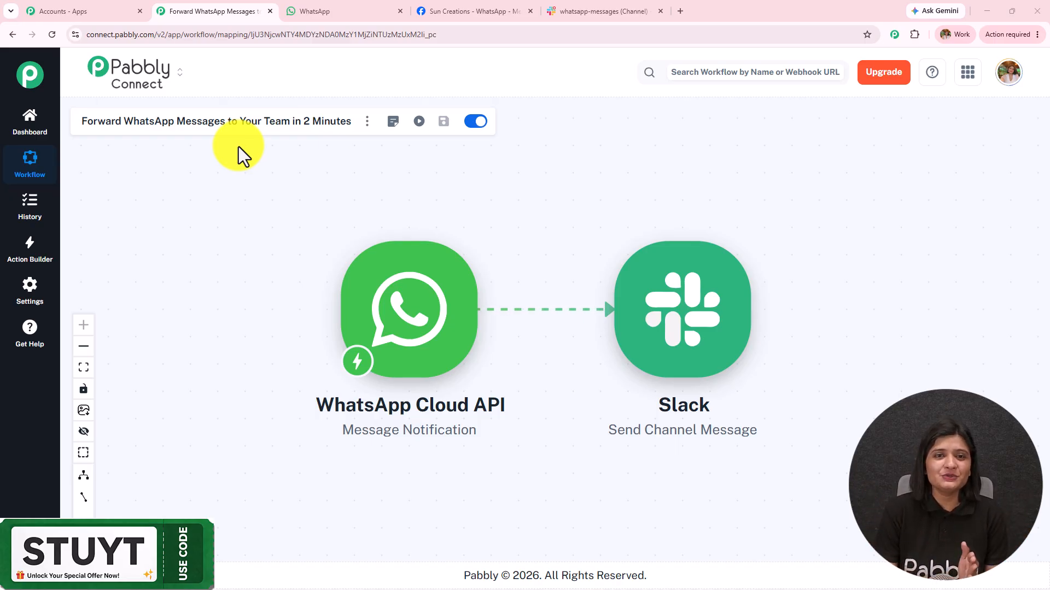
Highlight the sent test message 'Hey, I have some queries for your business' in WhatsApp Web
{"action": "left_click", "coordinate": [314, 11]}
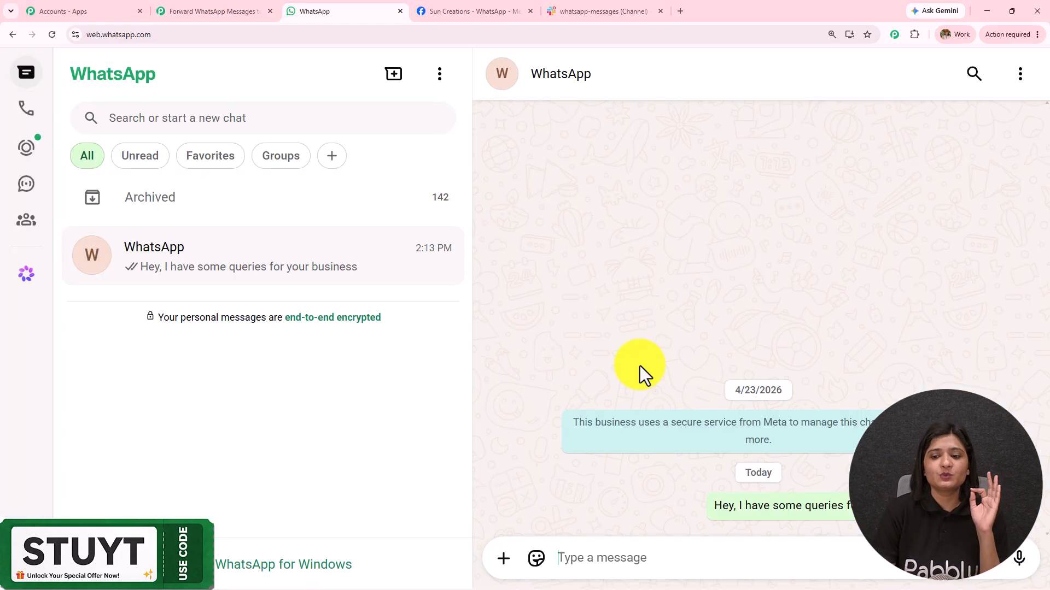
{"action": "left_click_drag", "start_coordinate": [713, 508], "coordinate": [929, 507]}
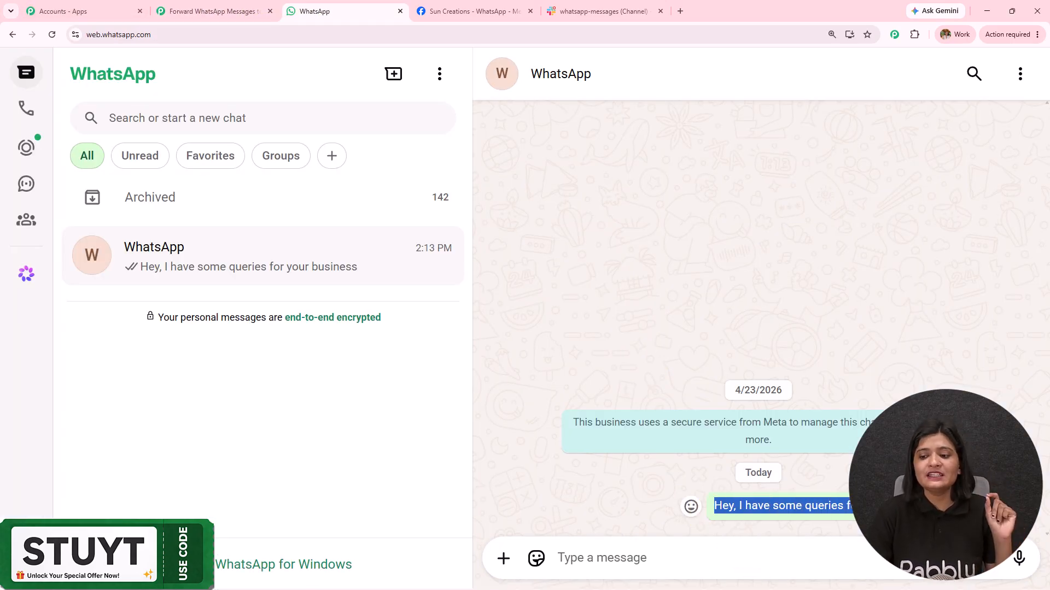
Highlight the forwarded WhatsApp post in Slack's whatsapp-messages channel to review it, then return to Pabbly
{"action": "left_click", "coordinate": [616, 11]}
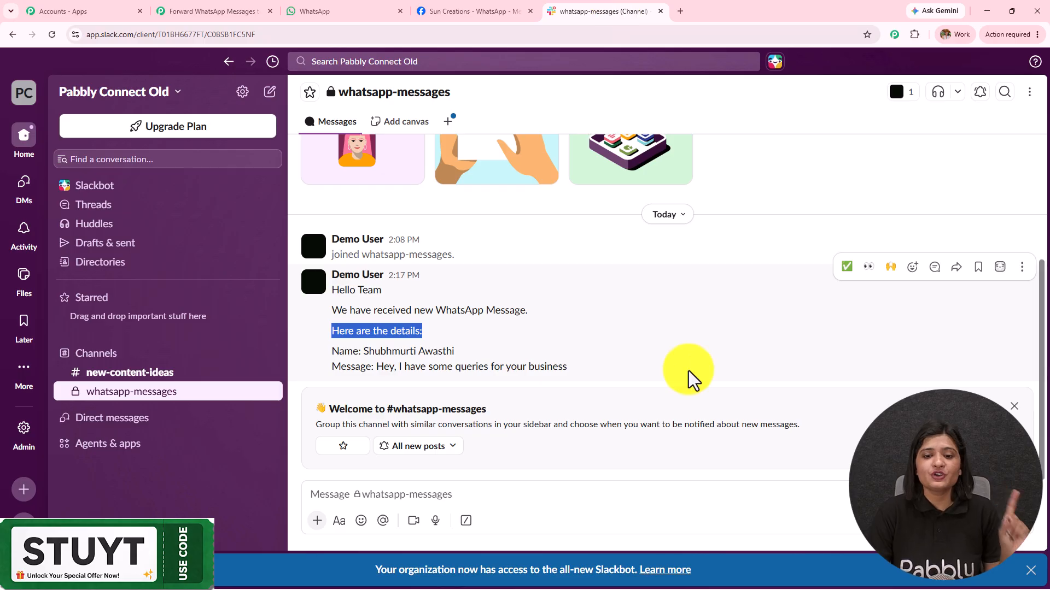
{"action": "left_click_drag", "start_coordinate": [583, 377], "coordinate": [445, 317]}
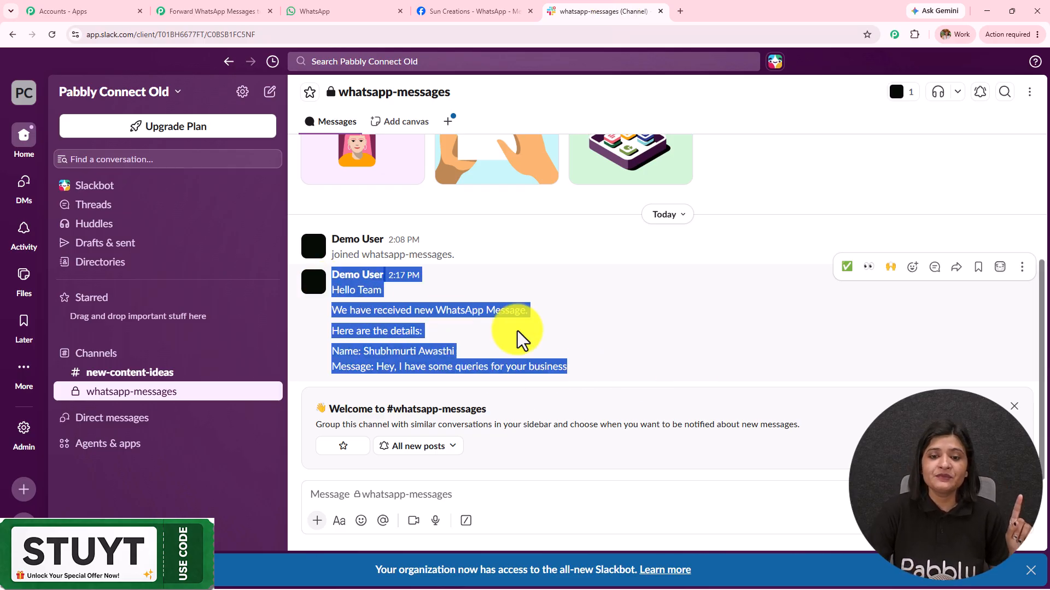
{"action": "left_click", "coordinate": [617, 355]}
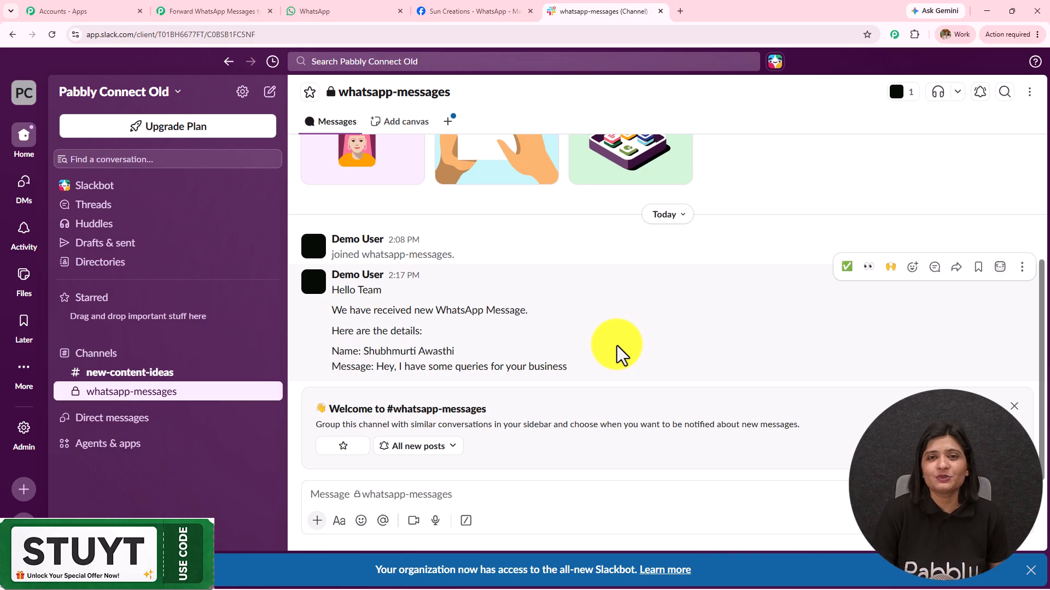
{"action": "left_click_drag", "start_coordinate": [601, 378], "coordinate": [326, 283]}
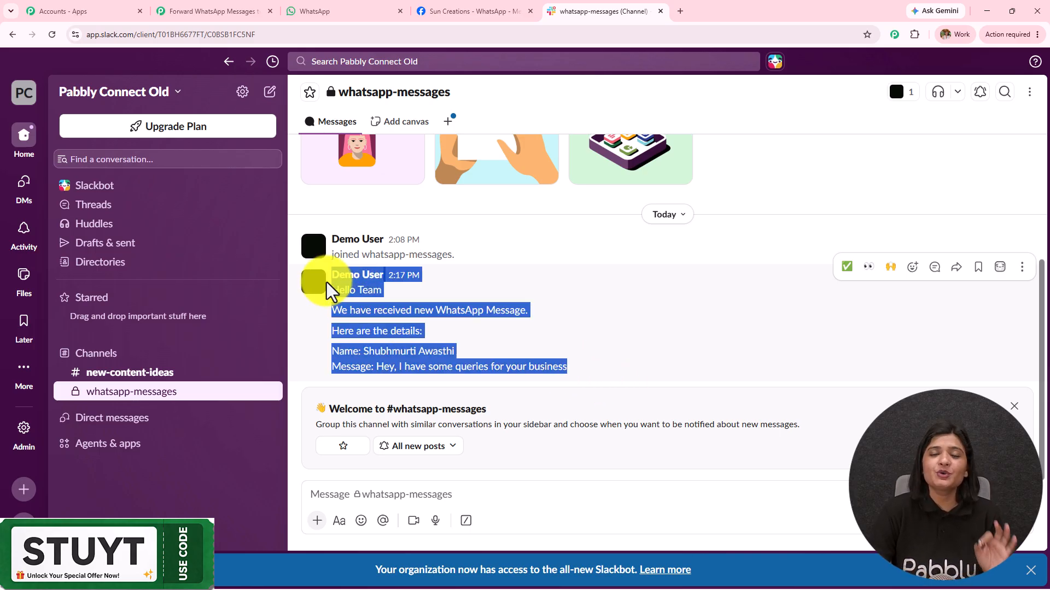
{"action": "left_click", "coordinate": [599, 287]}
{"action": "left_click", "coordinate": [213, 11]}
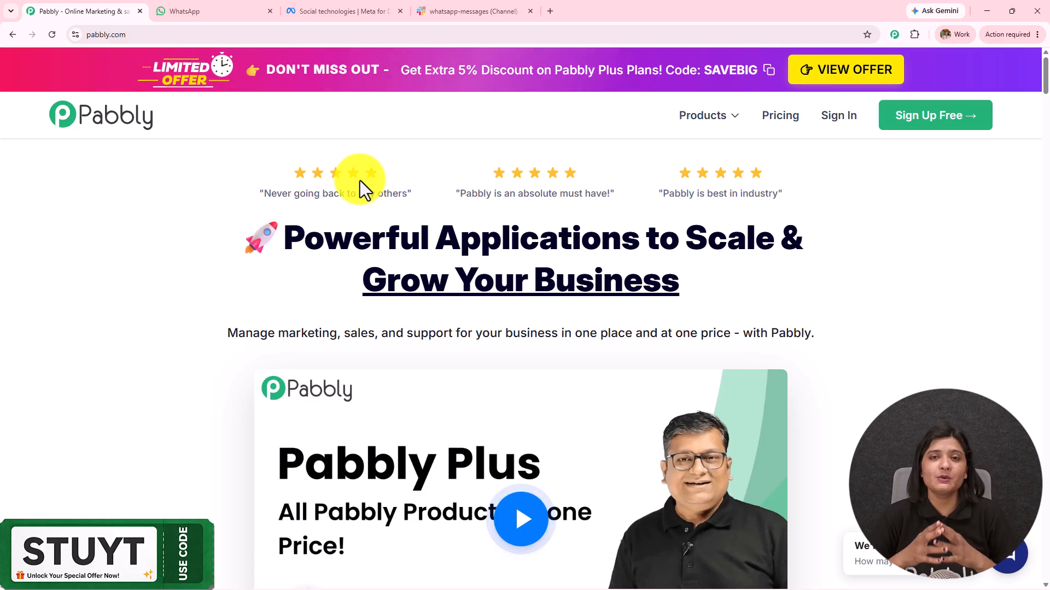
{"action": "left_click", "coordinate": [475, 8]}
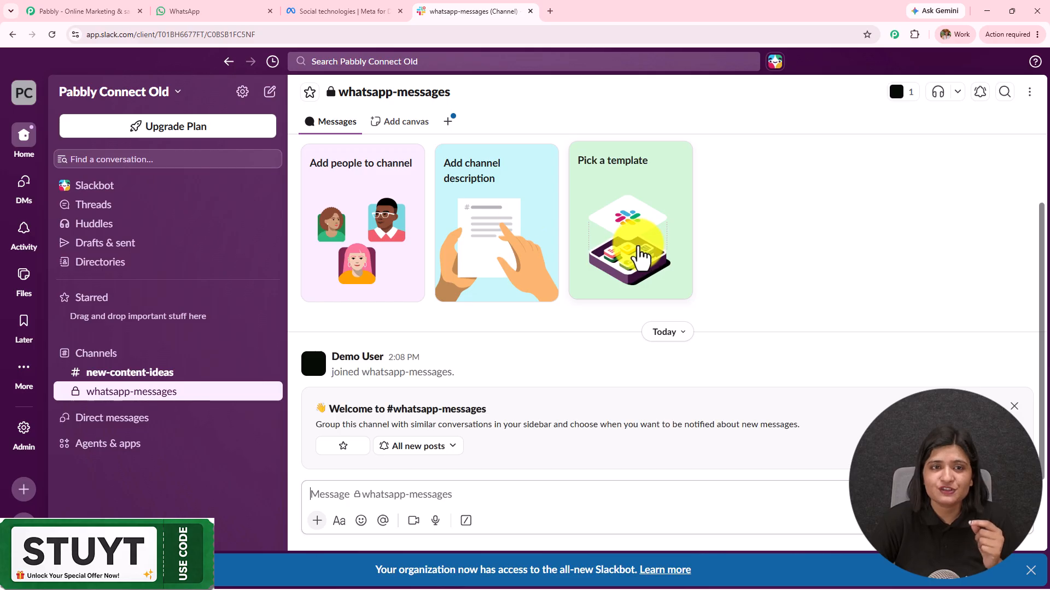
{"action": "left_click", "coordinate": [321, 8]}
{"action": "left_click", "coordinate": [245, 10]}
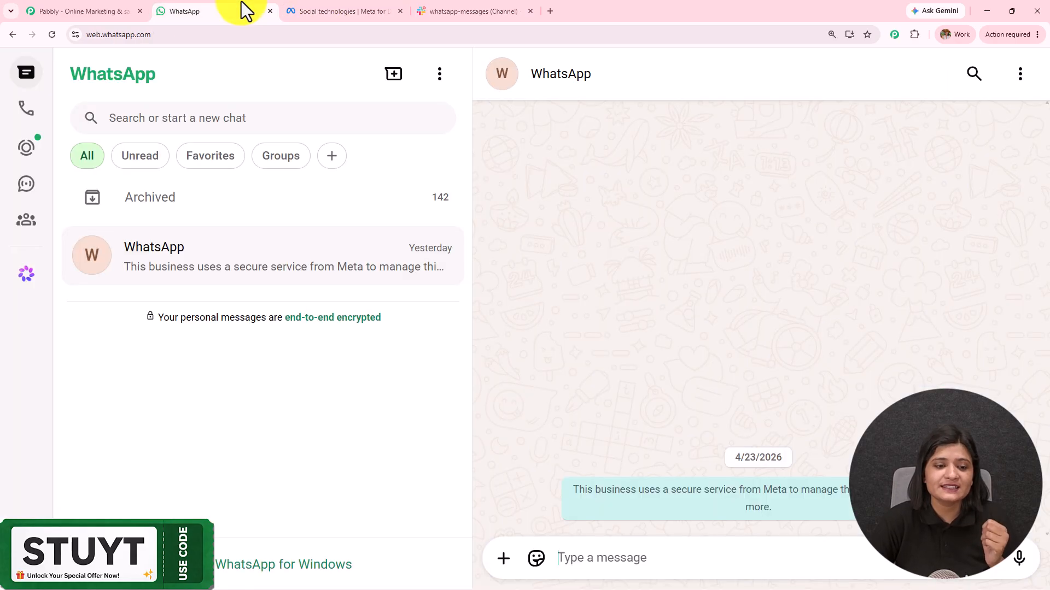
{"action": "left_click", "coordinate": [101, 9]}
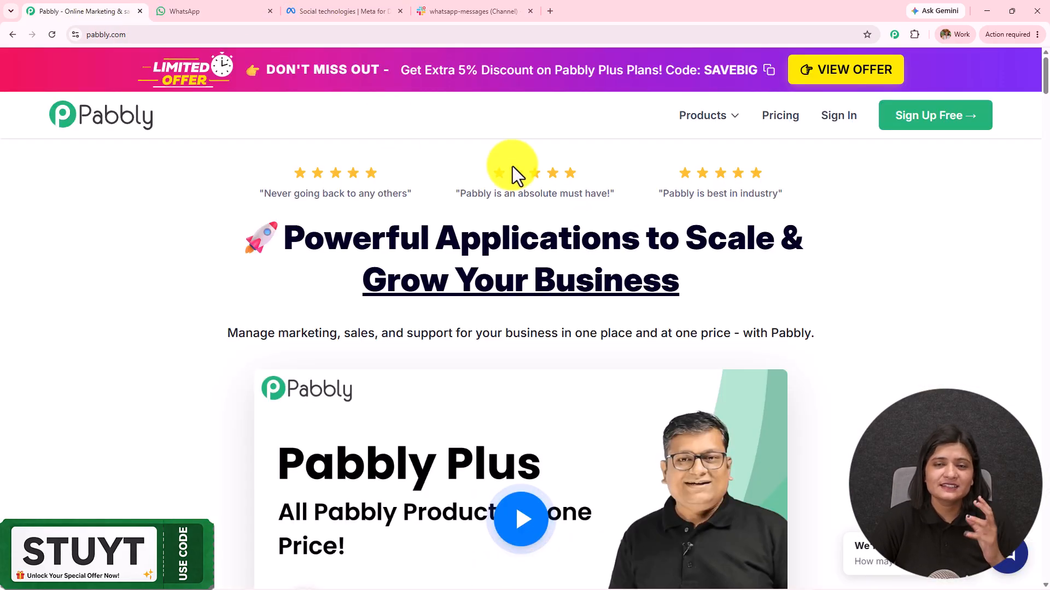
{"action": "left_click", "coordinate": [138, 34]}
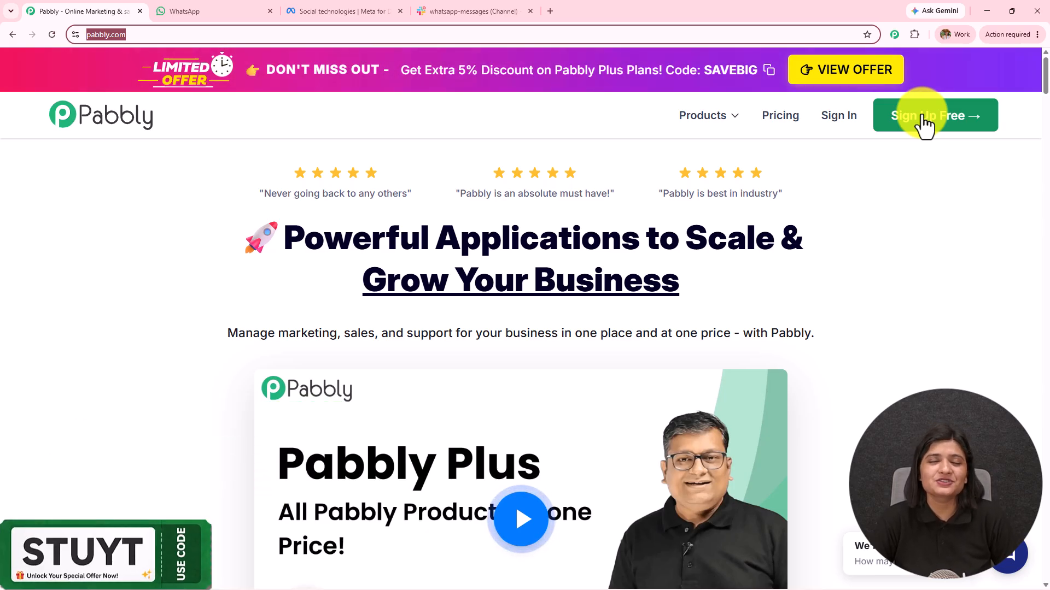
Sign in and open Pabbly Connect from the All Pabbly Apps list, scrolling its dashboard
{"action": "left_click", "coordinate": [853, 115]}
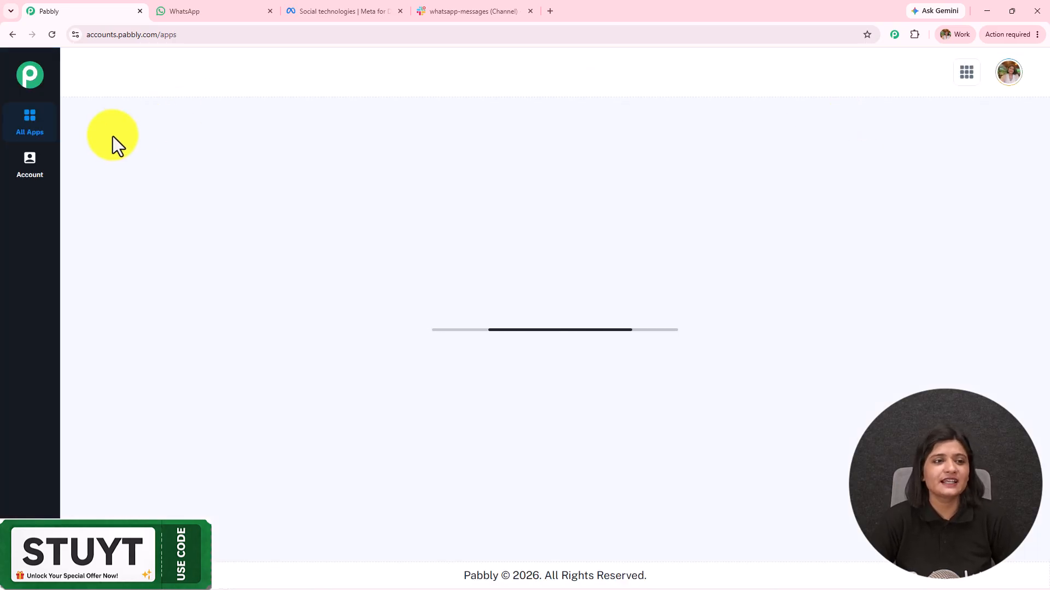
{"action": "left_click_drag", "start_coordinate": [88, 143], "coordinate": [364, 140]}
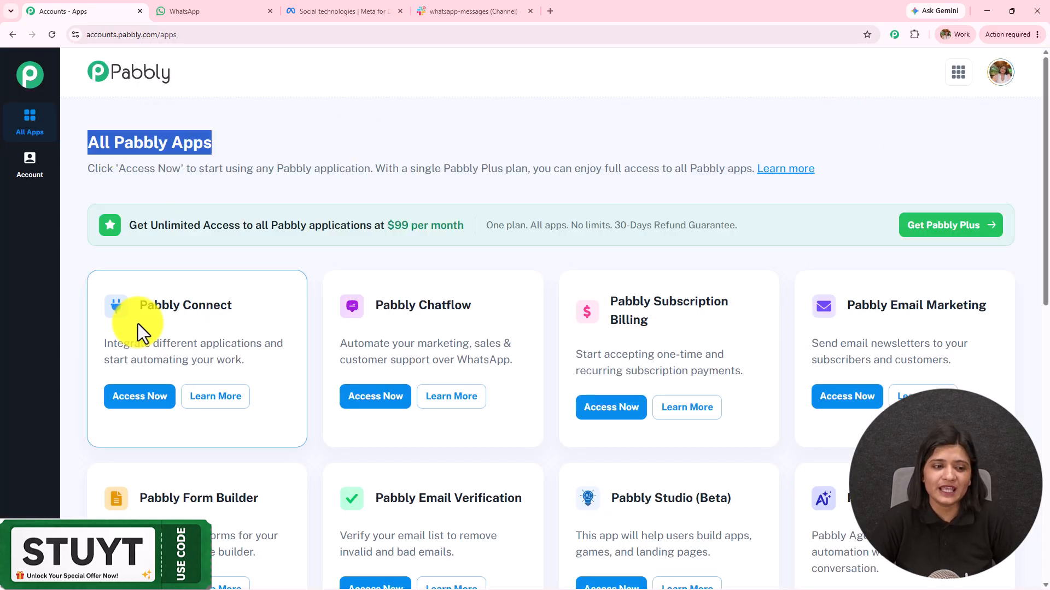
{"action": "left_click_drag", "start_coordinate": [138, 311], "coordinate": [241, 308]}
{"action": "left_click", "coordinate": [113, 402]}
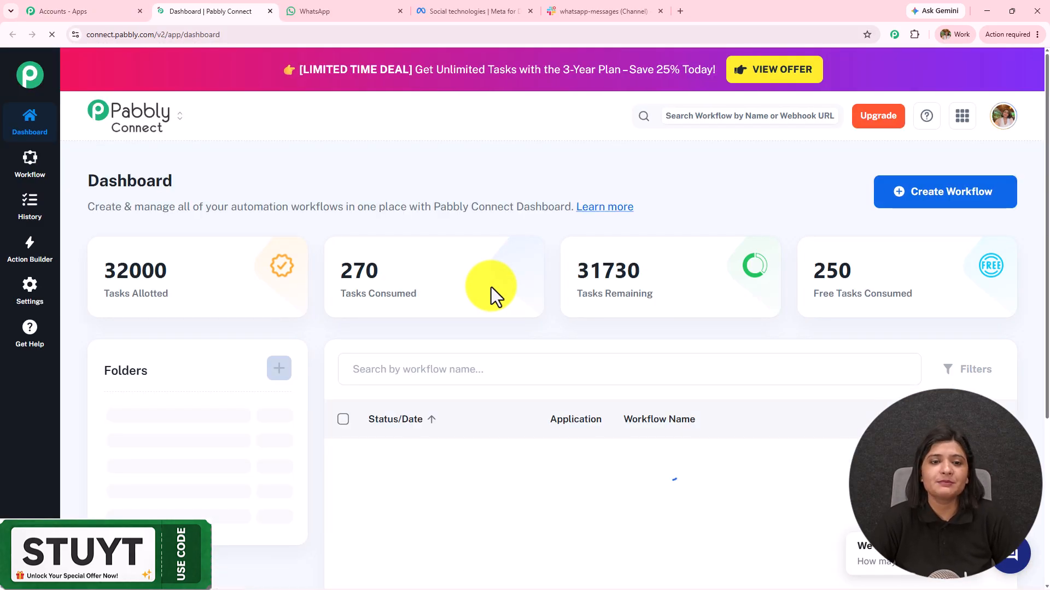
{"action": "scroll", "coordinate": [491, 287], "scroll_direction": "down", "scroll_amount": 5}
{"action": "scroll", "coordinate": [491, 287], "scroll_direction": "down", "scroll_amount": 4}
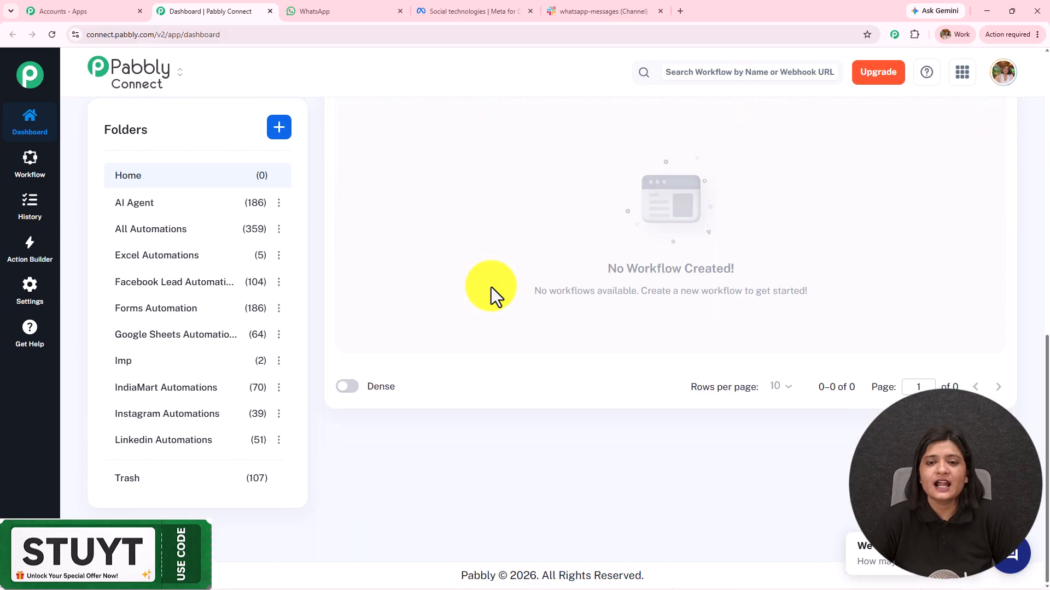
{"action": "scroll", "coordinate": [159, 398], "scroll_direction": "up", "scroll_amount": 9}
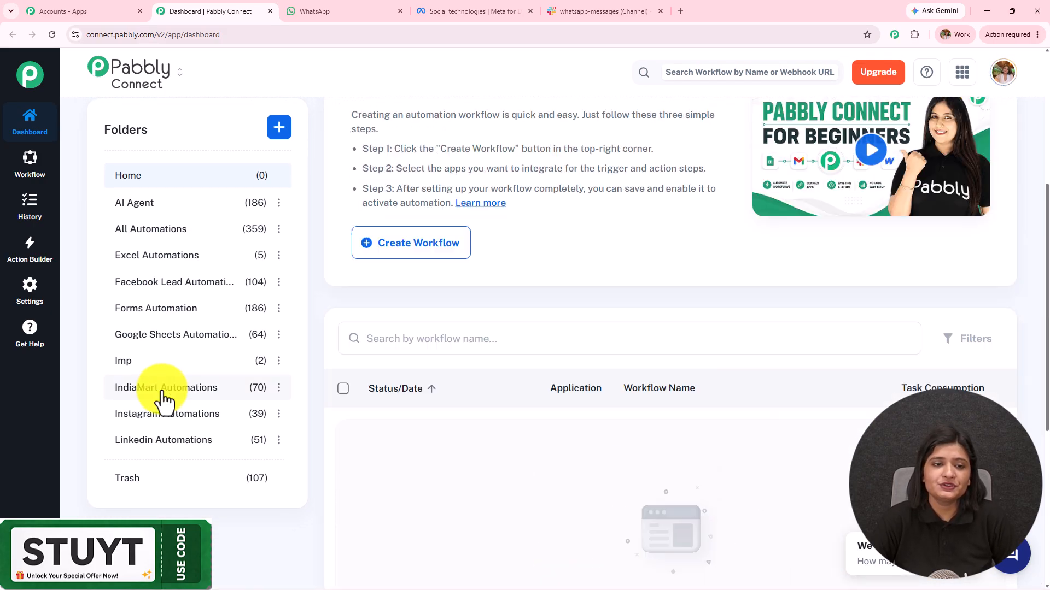
Create a from-scratch workflow 'Forward WhatsApp Messages to Your Team in 2 Minutes' in the All Automations folder
{"action": "left_click", "coordinate": [885, 181]}
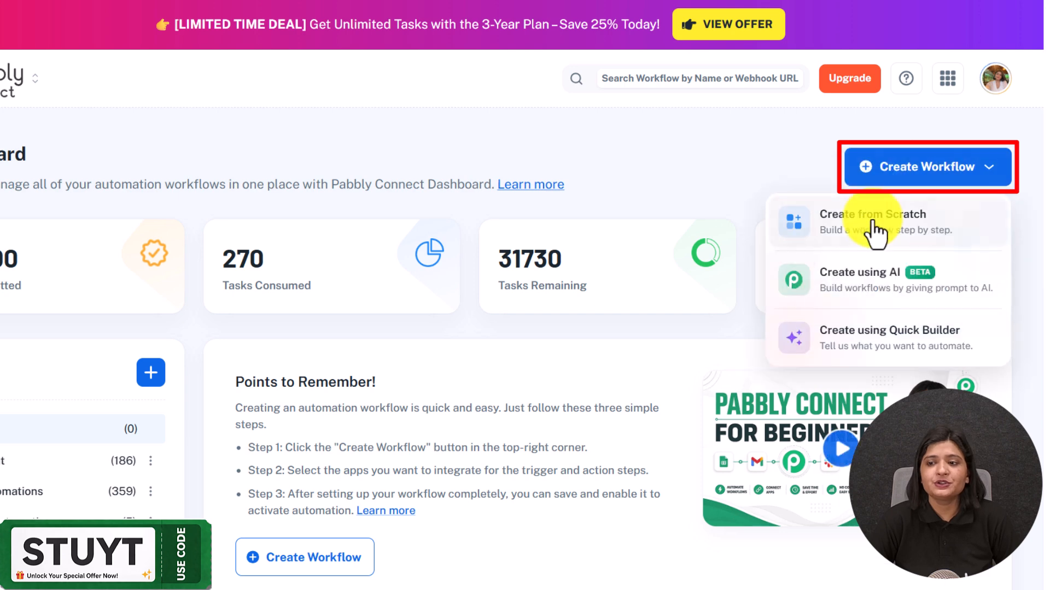
{"action": "left_click", "coordinate": [876, 233]}
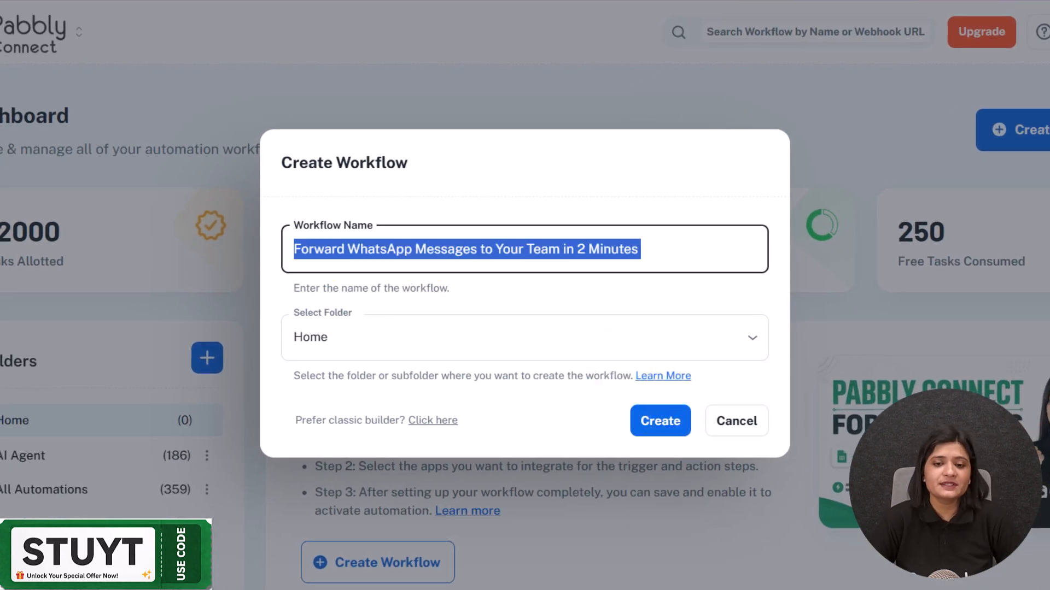
{"action": "left_click", "coordinate": [366, 344]}
{"action": "scroll", "coordinate": [424, 197], "scroll_direction": "down", "scroll_amount": 4}
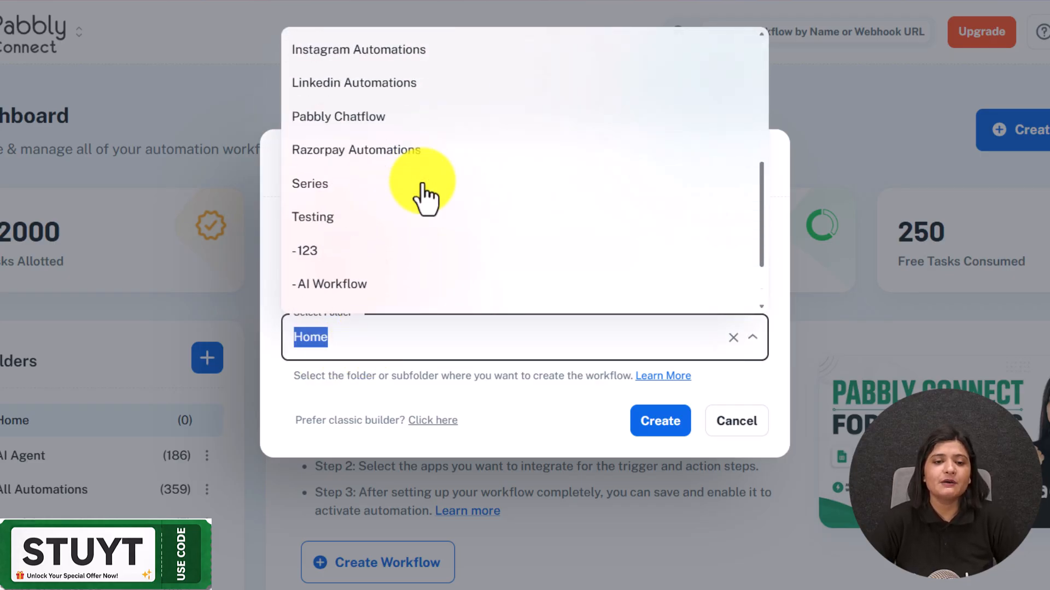
{"action": "scroll", "coordinate": [425, 196], "scroll_direction": "up", "scroll_amount": 4}
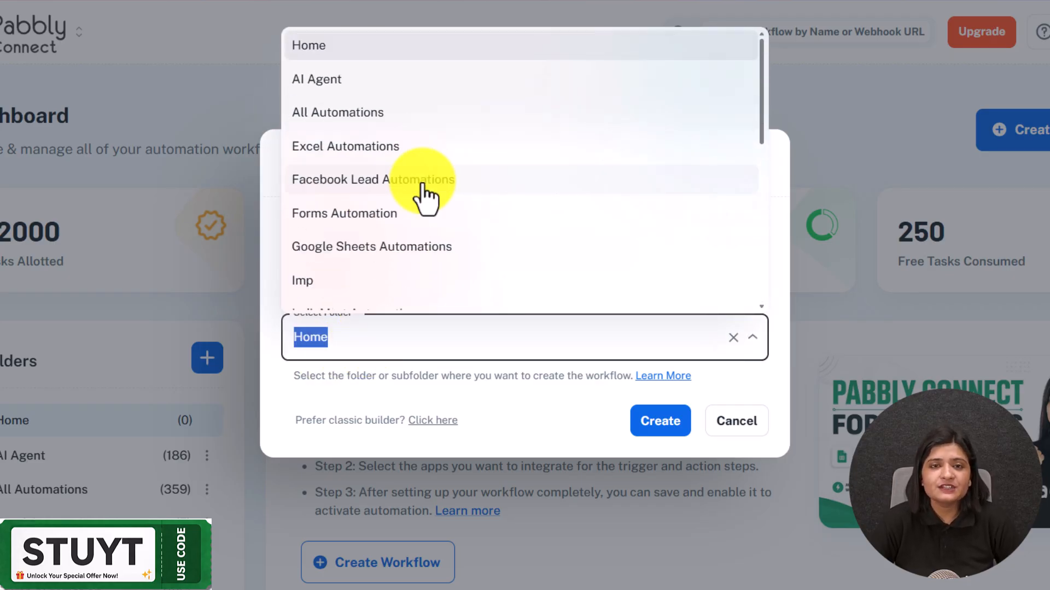
{"action": "scroll", "coordinate": [424, 196], "scroll_direction": "down", "scroll_amount": 6}
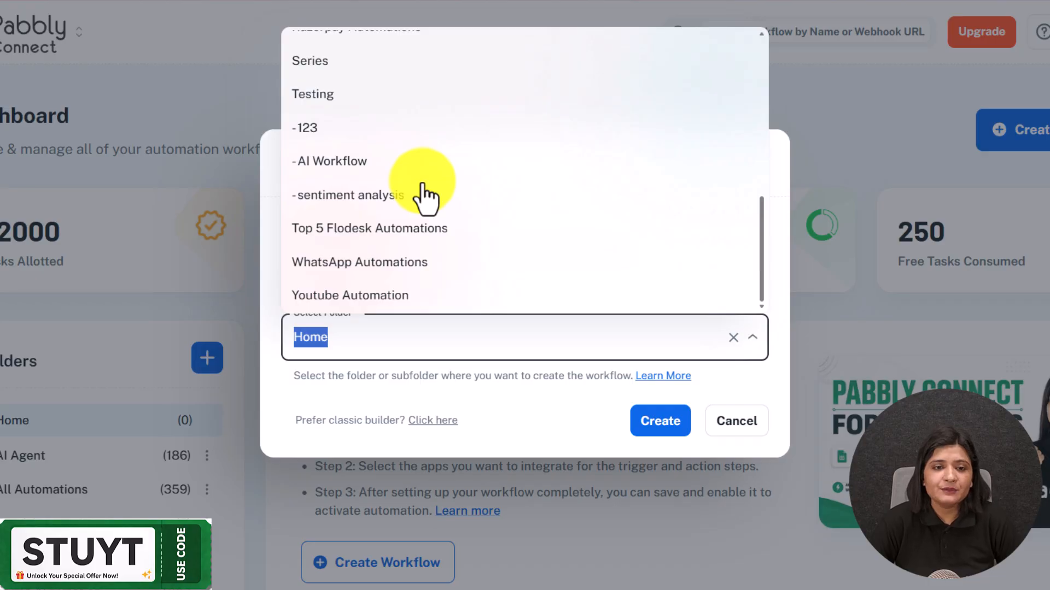
{"action": "scroll", "coordinate": [424, 196], "scroll_direction": "up", "scroll_amount": 8}
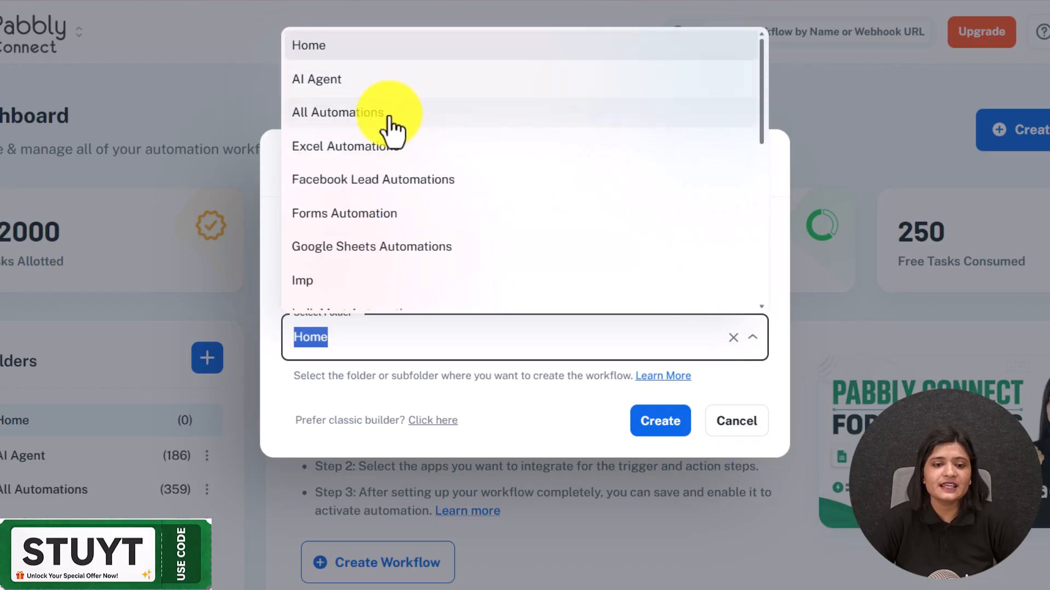
{"action": "left_click", "coordinate": [386, 111]}
{"action": "left_click", "coordinate": [675, 431]}
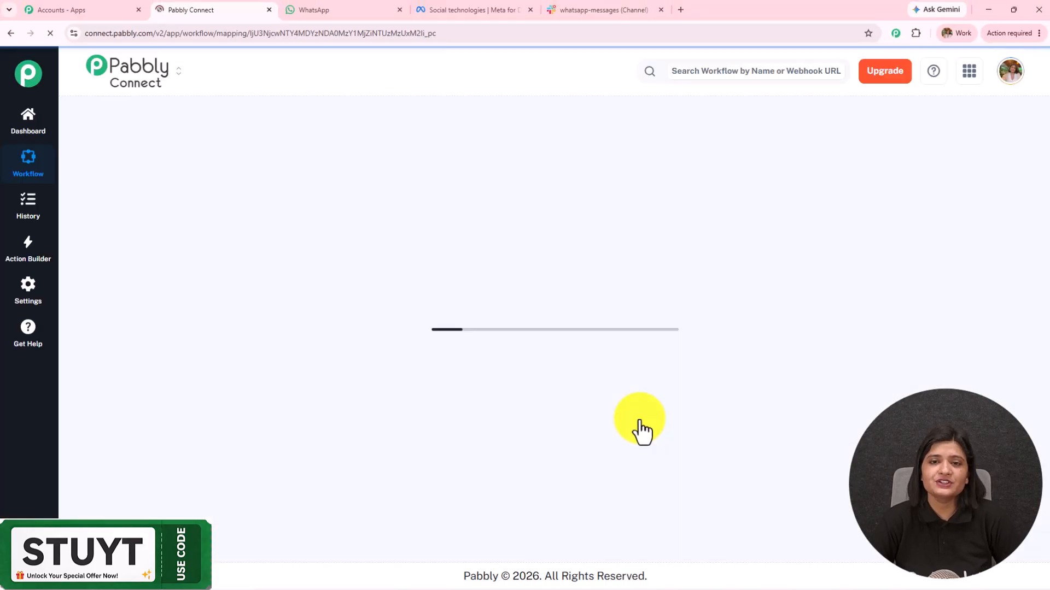
Pan the empty workflow canvas and glance at the WhatsApp Web and Slack tabs before returning
{"action": "left_click_drag", "start_coordinate": [661, 346], "coordinate": [395, 344]}
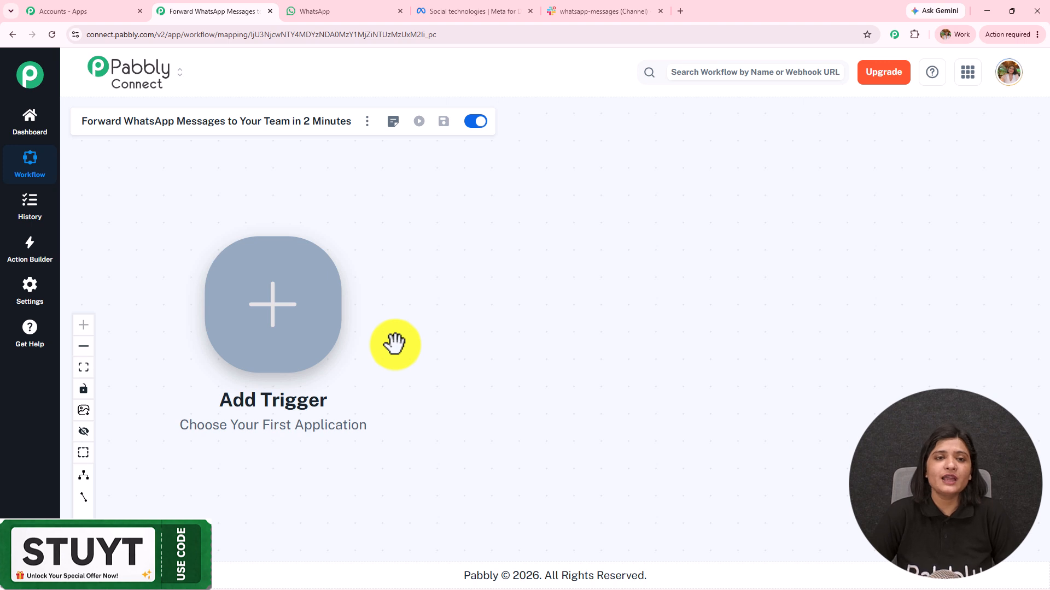
{"action": "left_click", "coordinate": [368, 9]}
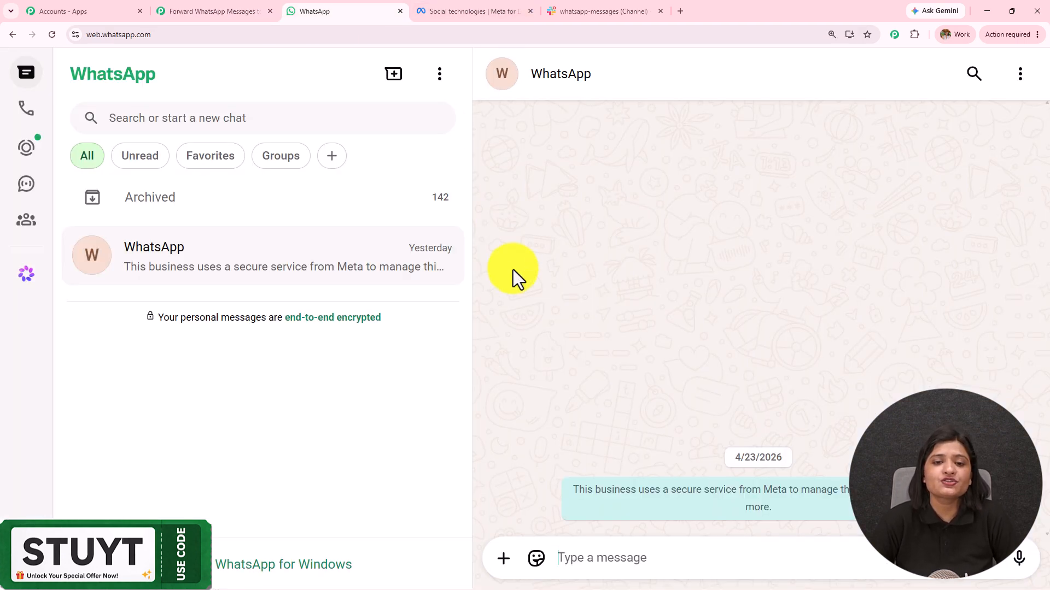
{"action": "left_click", "coordinate": [598, 10]}
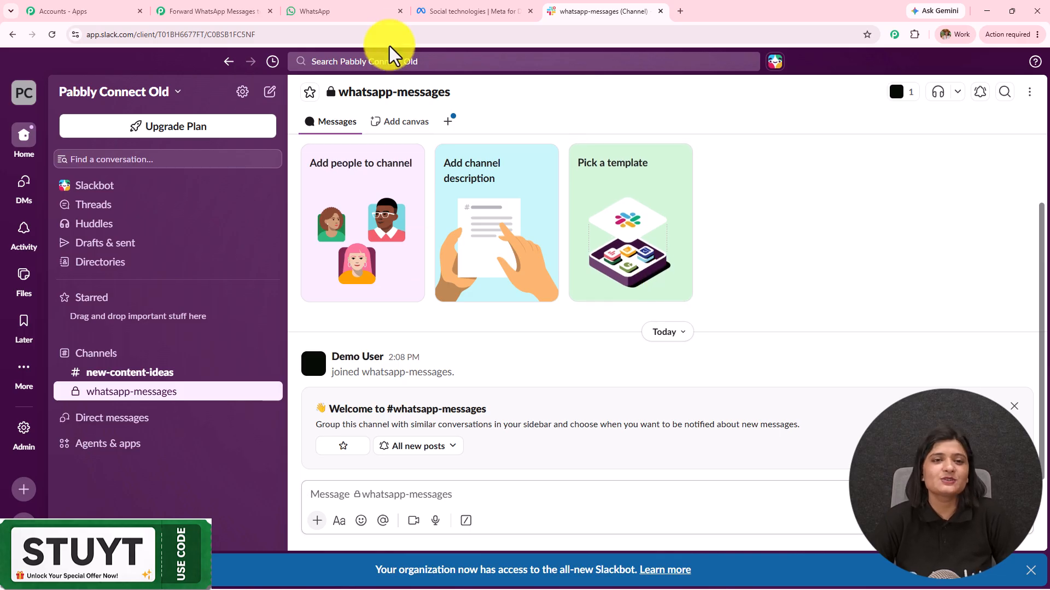
{"action": "left_click", "coordinate": [361, 12]}
{"action": "left_click", "coordinate": [212, 11]}
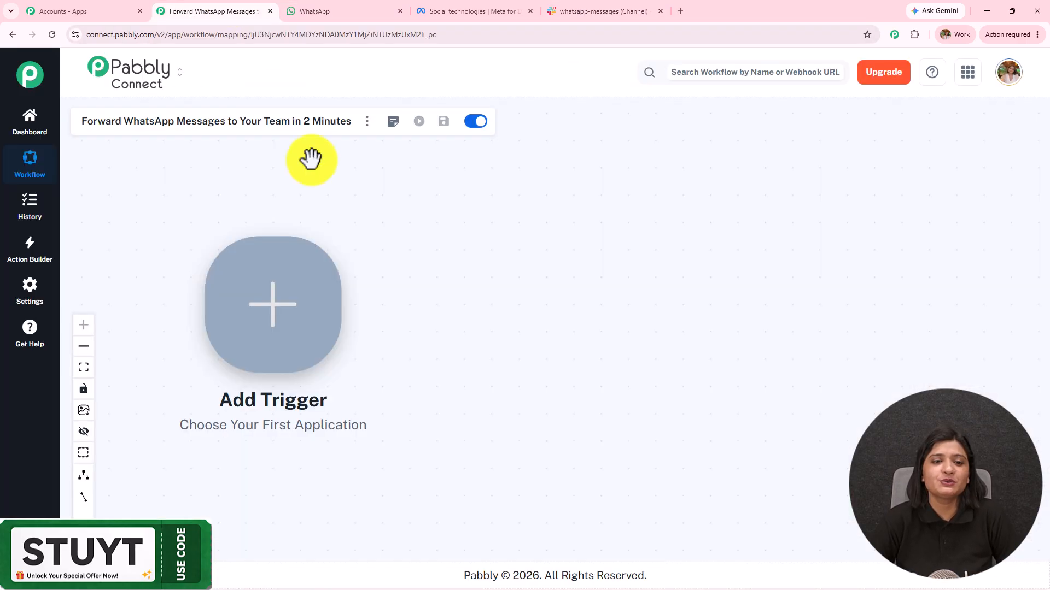
Set the trigger to WhatsApp Cloud API with the Message Notification event and connect to get its webhook URL
{"action": "left_click", "coordinate": [261, 317]}
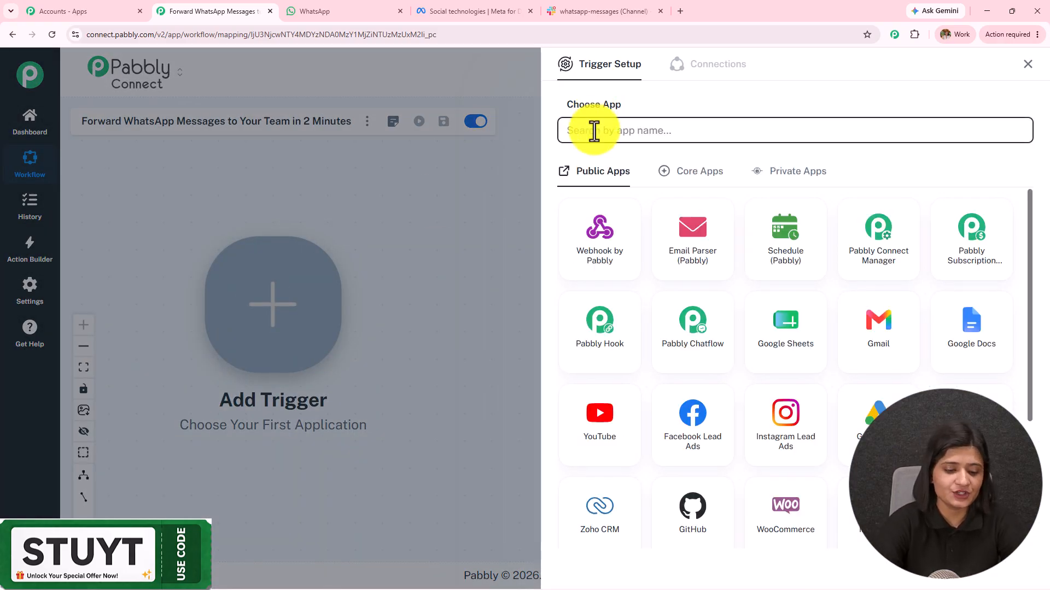
{"action": "type", "text": "What"}
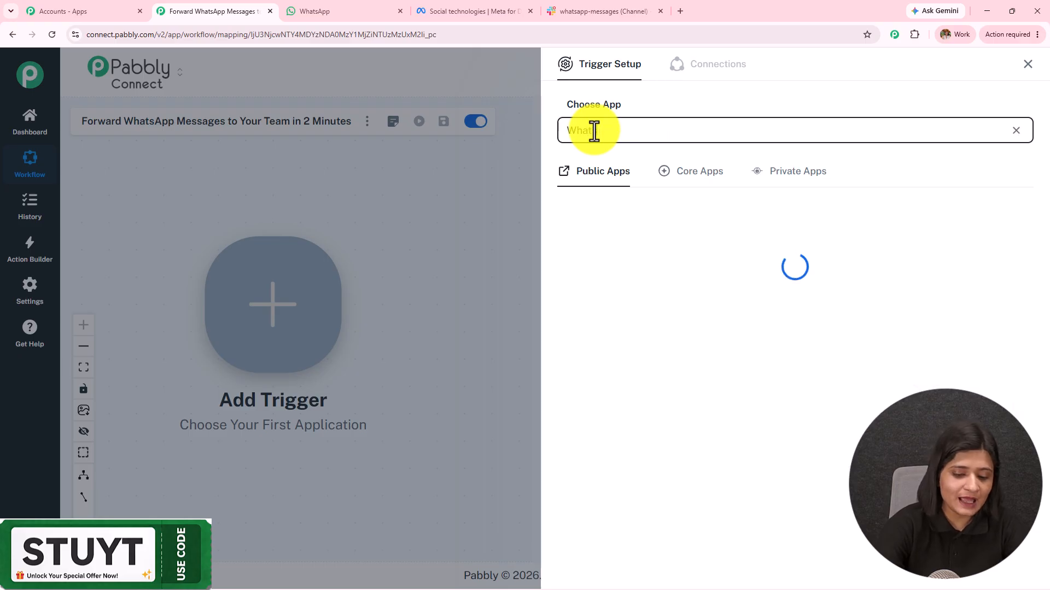
{"action": "type", "text": "sapp"}
{"action": "left_click", "coordinate": [905, 249]}
{"action": "left_click", "coordinate": [634, 187]}
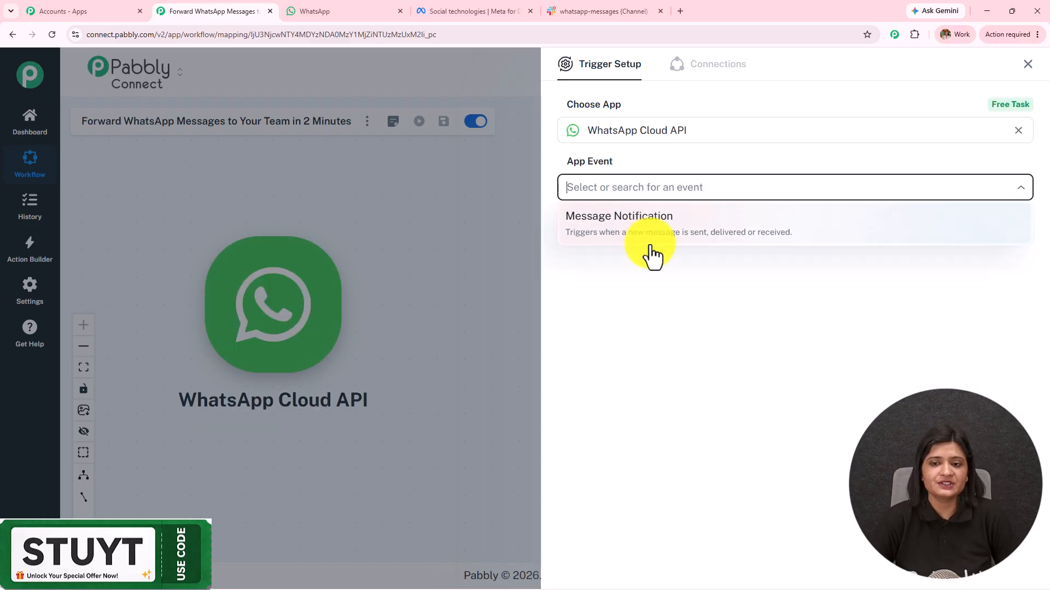
{"action": "left_click", "coordinate": [651, 226]}
{"action": "left_click", "coordinate": [589, 234]}
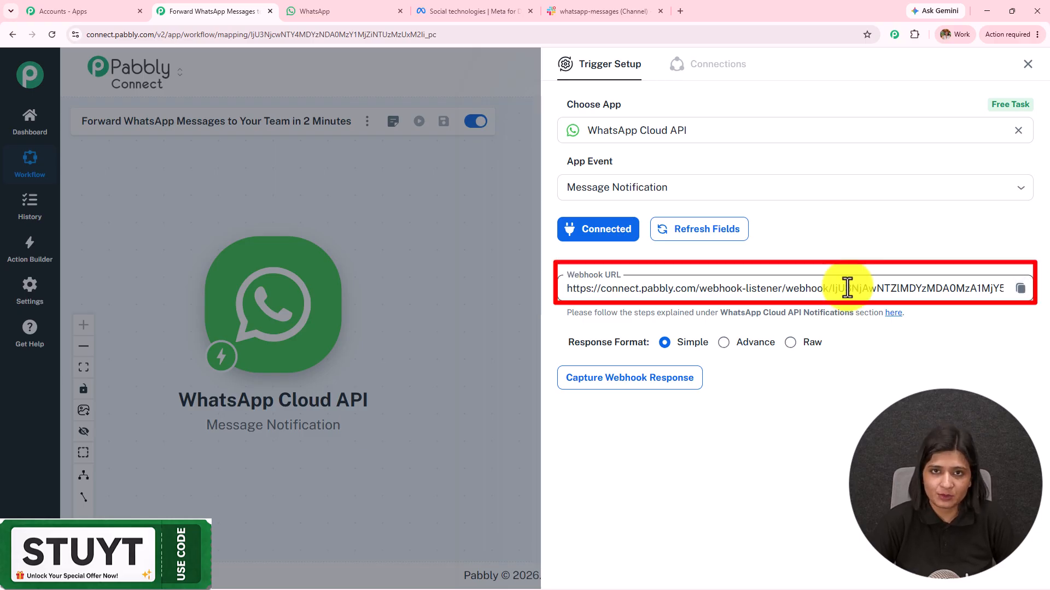
{"action": "left_click", "coordinate": [480, 12]}
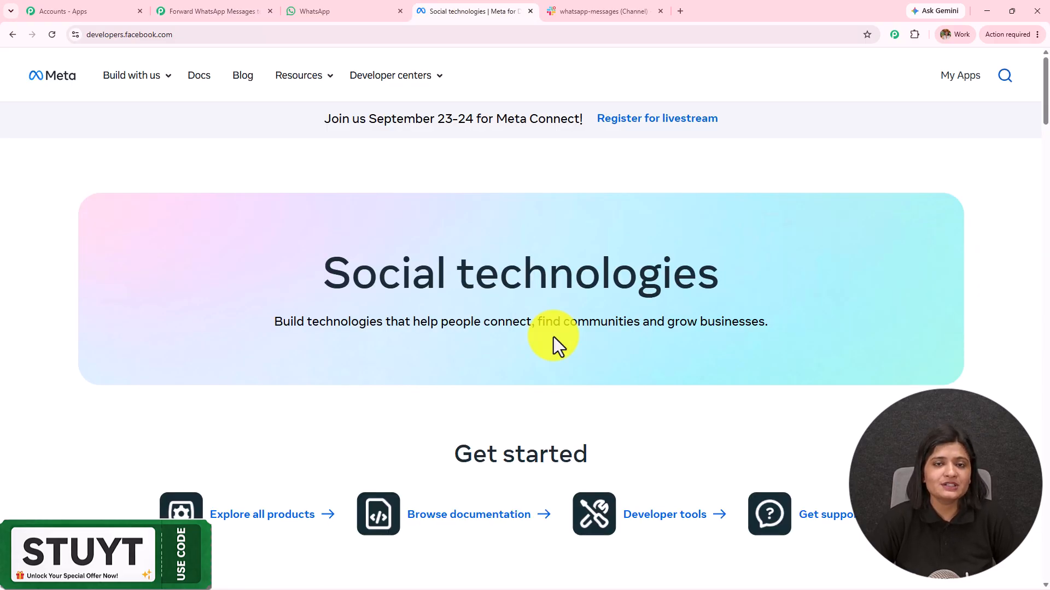
Open the My Apps list on developers.facebook.com to reach the Sun Creations app
{"action": "left_click", "coordinate": [171, 35]}
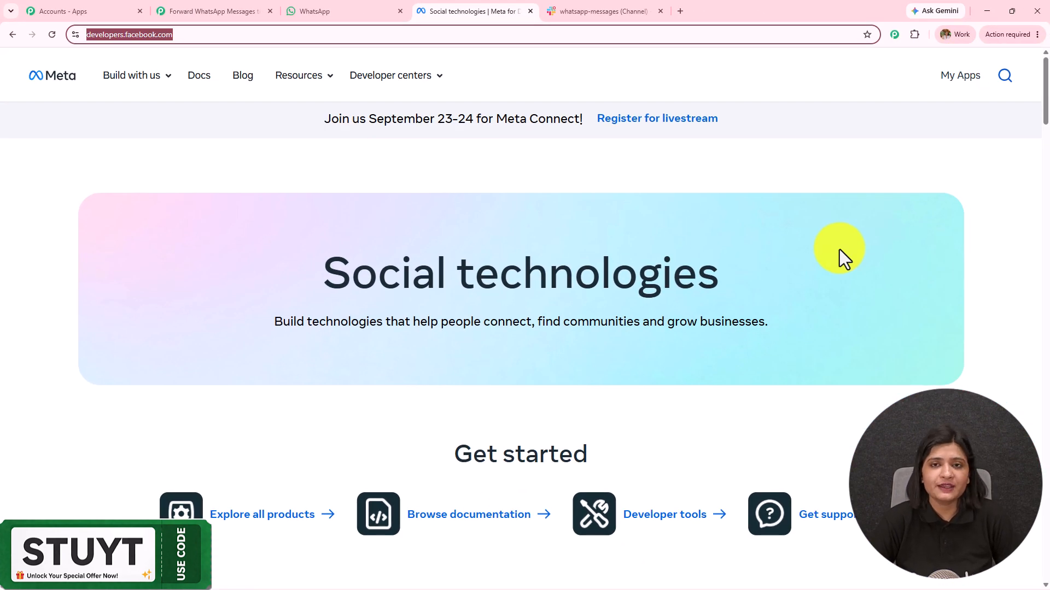
{"action": "scroll", "coordinate": [839, 249], "scroll_direction": "down", "scroll_amount": 3}
{"action": "scroll", "coordinate": [737, 264], "scroll_direction": "up", "scroll_amount": 3}
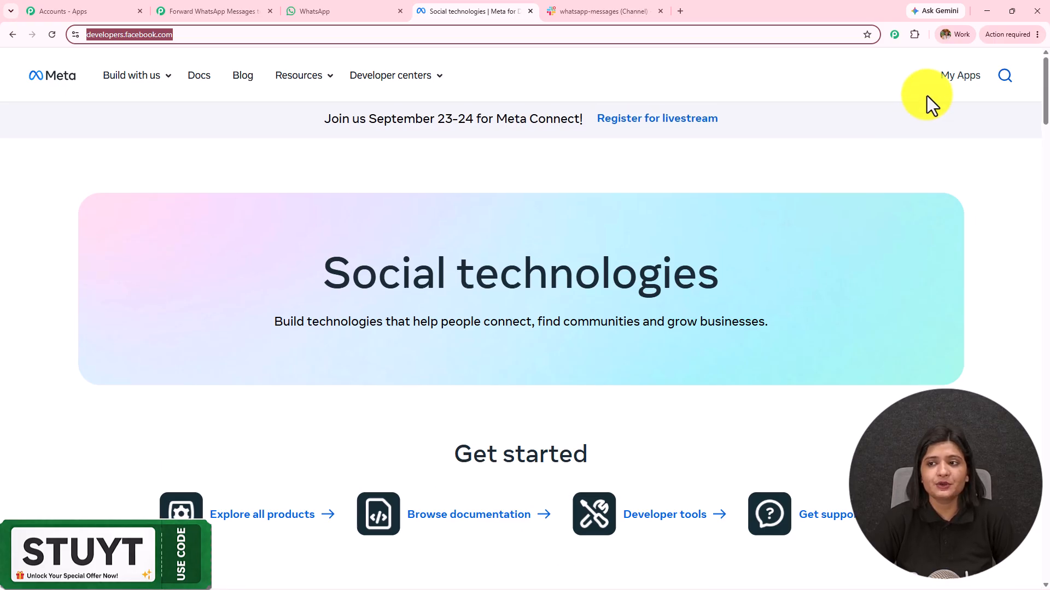
{"action": "left_click", "coordinate": [950, 82]}
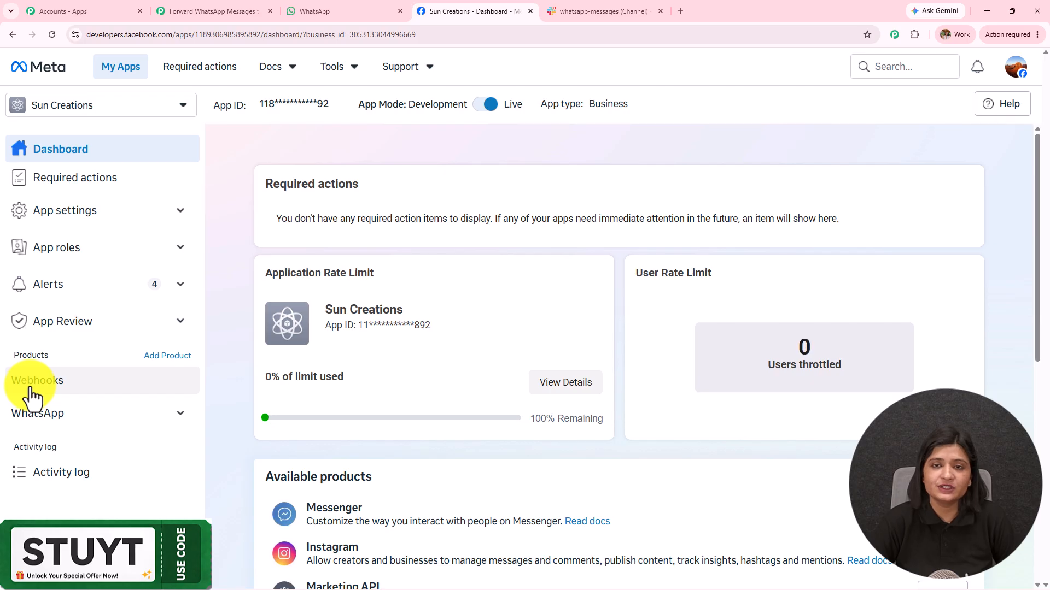
Open WhatsApp's Step 2. Production setup, expand Configure Webhooks and select the old Callback URL
{"action": "left_click", "coordinate": [41, 429]}
{"action": "scroll", "coordinate": [147, 334], "scroll_direction": "down", "scroll_amount": 2}
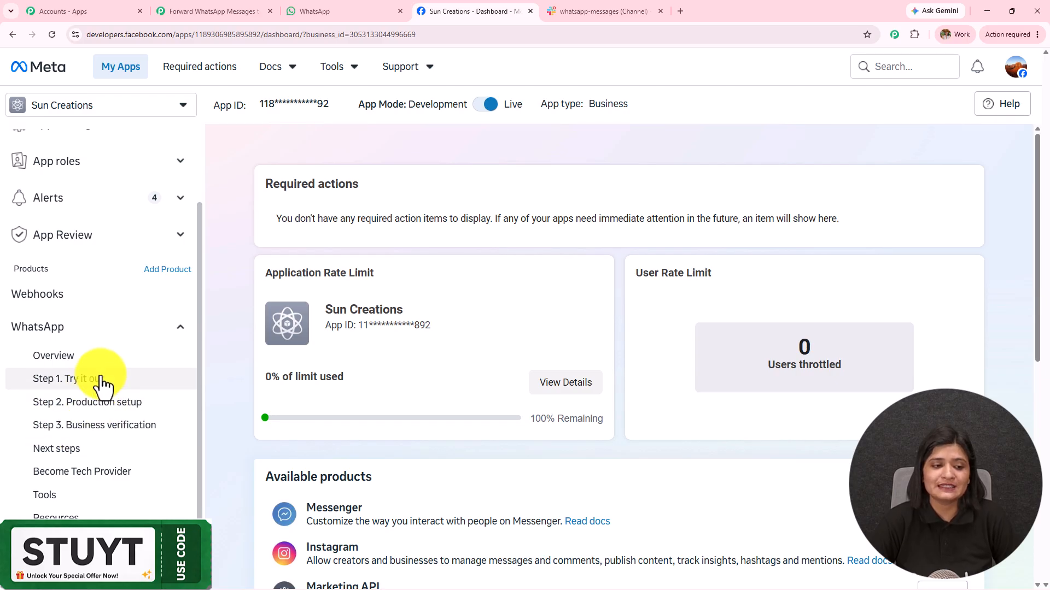
{"action": "left_click", "coordinate": [99, 407]}
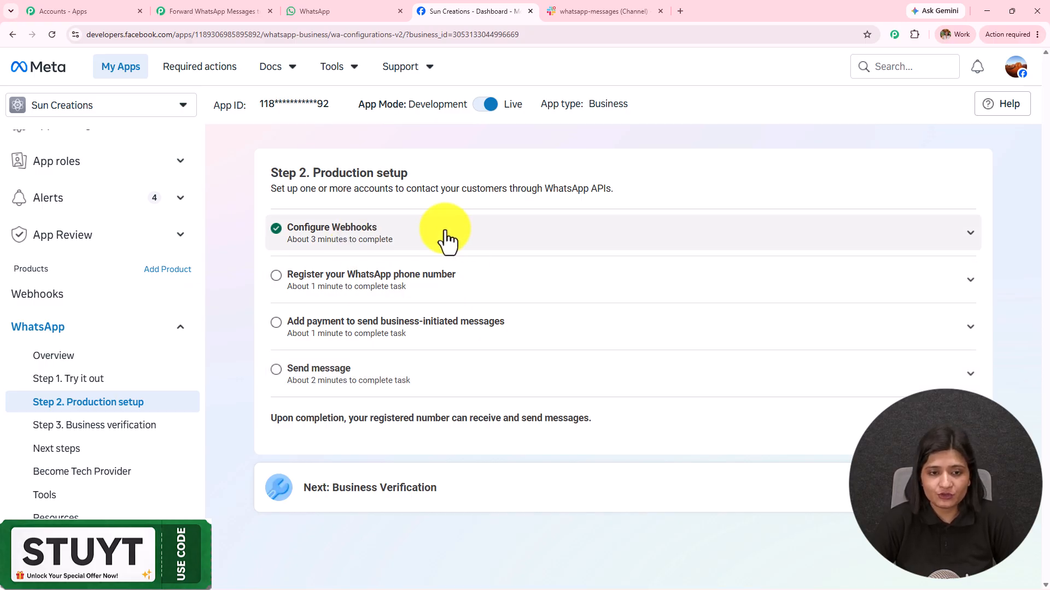
{"action": "left_click", "coordinate": [560, 238]}
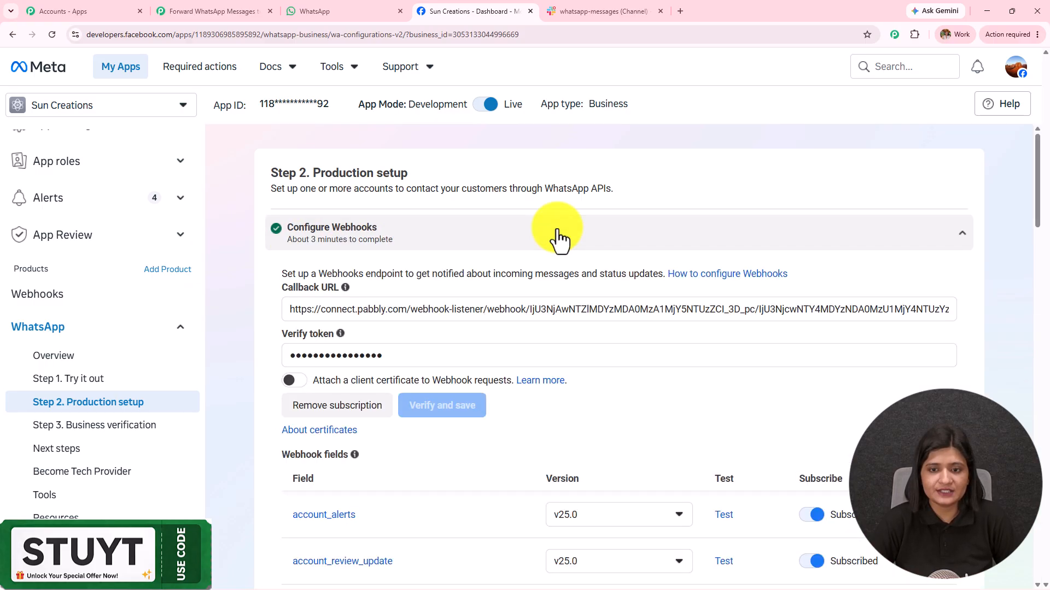
{"action": "scroll", "coordinate": [560, 238], "scroll_direction": "down", "scroll_amount": 3}
{"action": "double_click", "coordinate": [575, 147]}
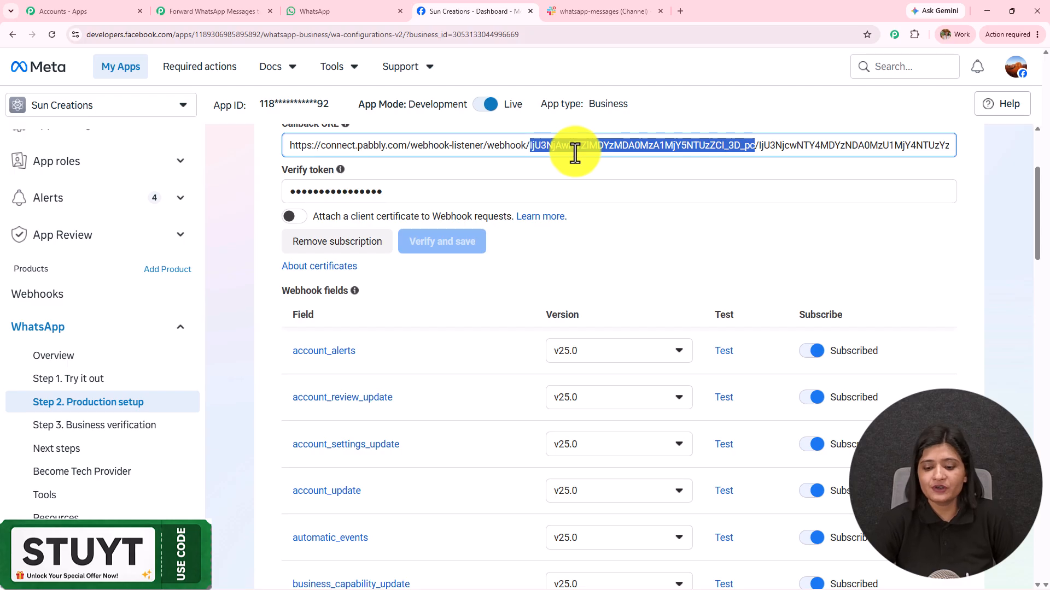
{"action": "key", "text": "ctrl+a"}
Replace Meta's Callback URL with the copied Pabbly webhook URL and open Pabbly's WhatsApp Cloud API setup guide
{"action": "key", "text": "BackSpace"}
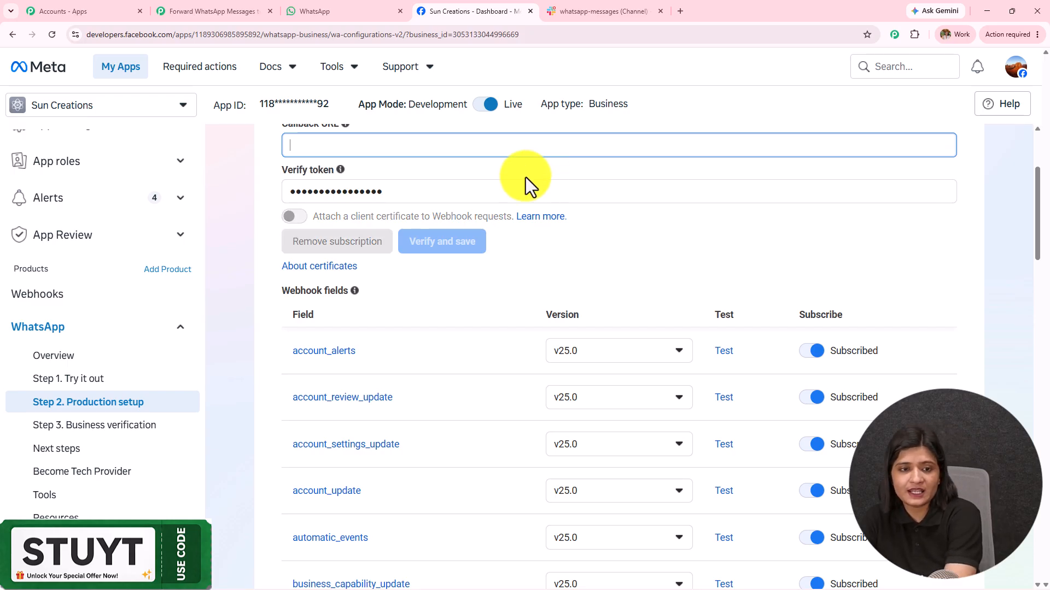
{"action": "left_click_drag", "start_coordinate": [253, 208], "coordinate": [397, 199]}
{"action": "left_click", "coordinate": [246, 11]}
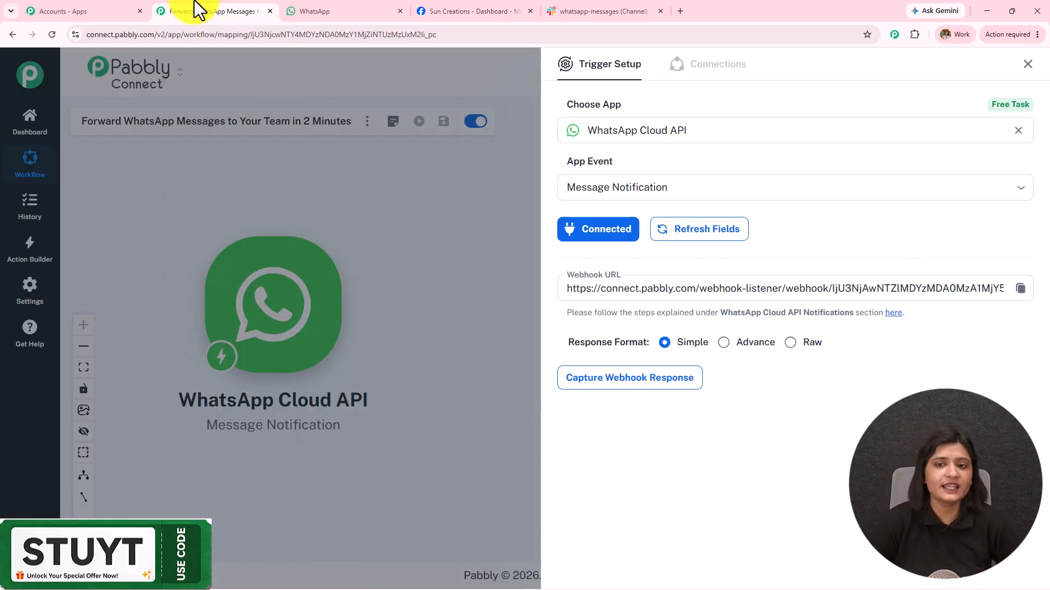
{"action": "left_click", "coordinate": [1022, 288]}
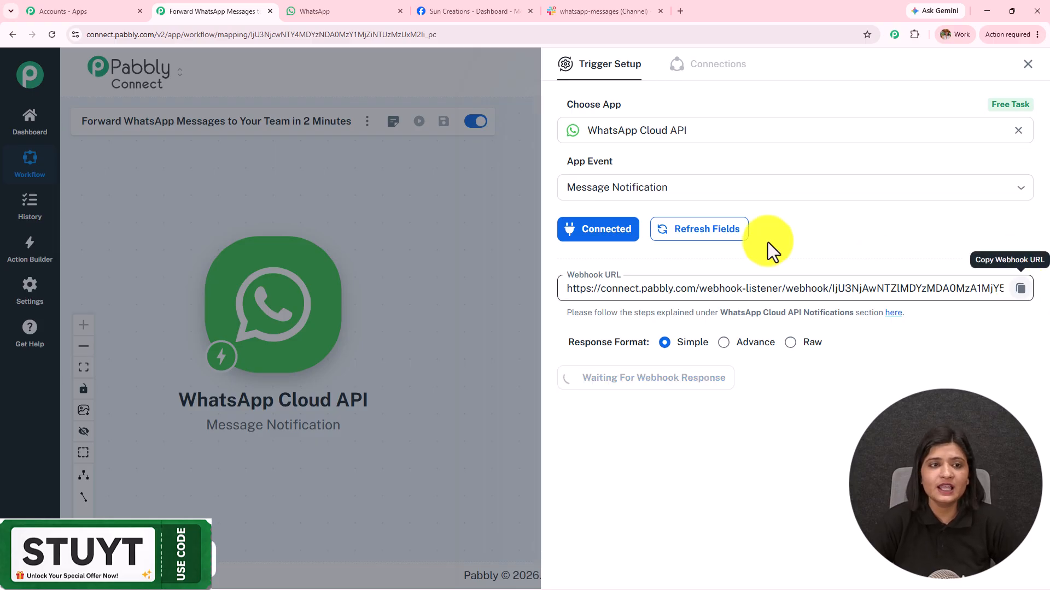
{"action": "left_click", "coordinate": [309, 11]}
{"action": "left_click", "coordinate": [457, 11]}
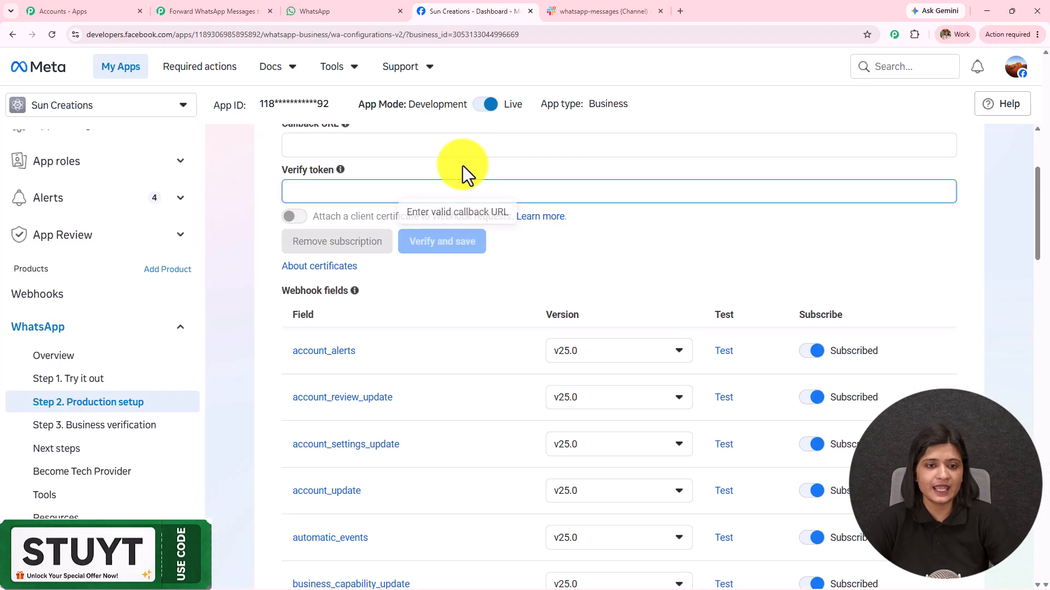
{"action": "scroll", "coordinate": [462, 175], "scroll_direction": "up", "scroll_amount": 1}
{"action": "left_click", "coordinate": [467, 210]}
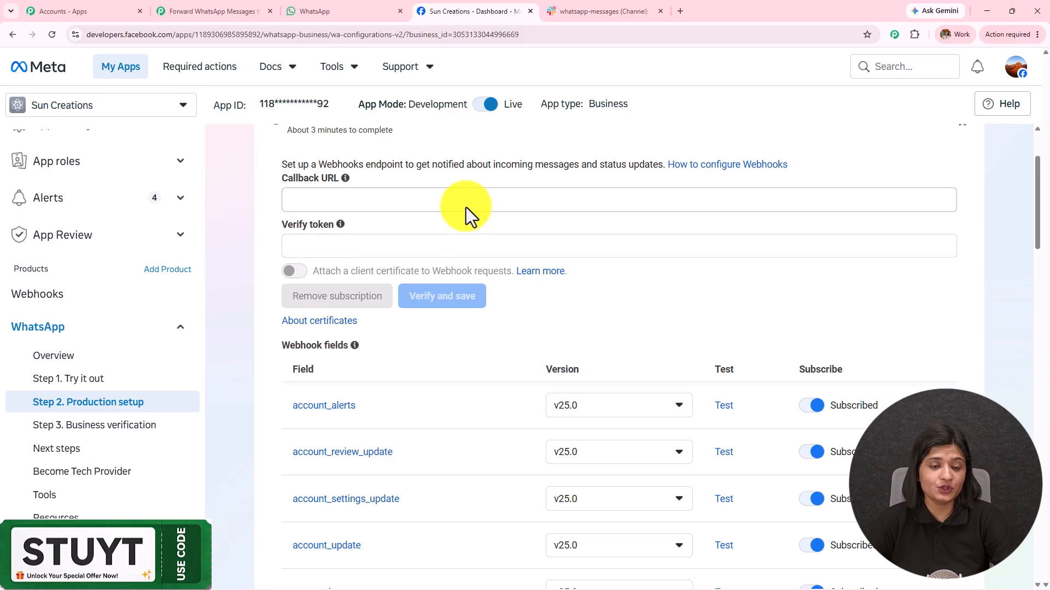
{"action": "key", "text": "ctrl+v"}
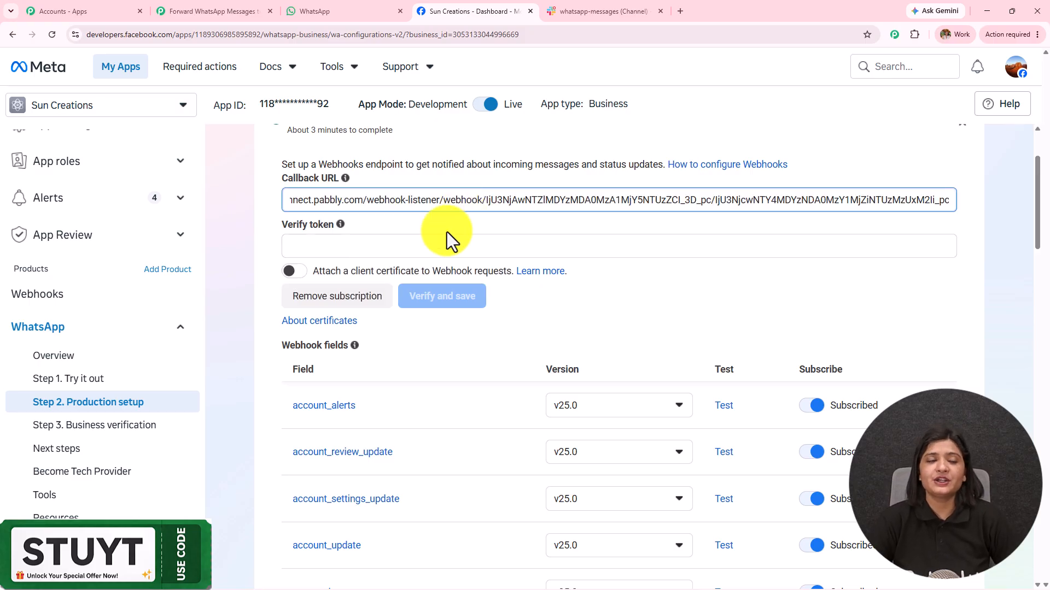
{"action": "left_click", "coordinate": [210, 11]}
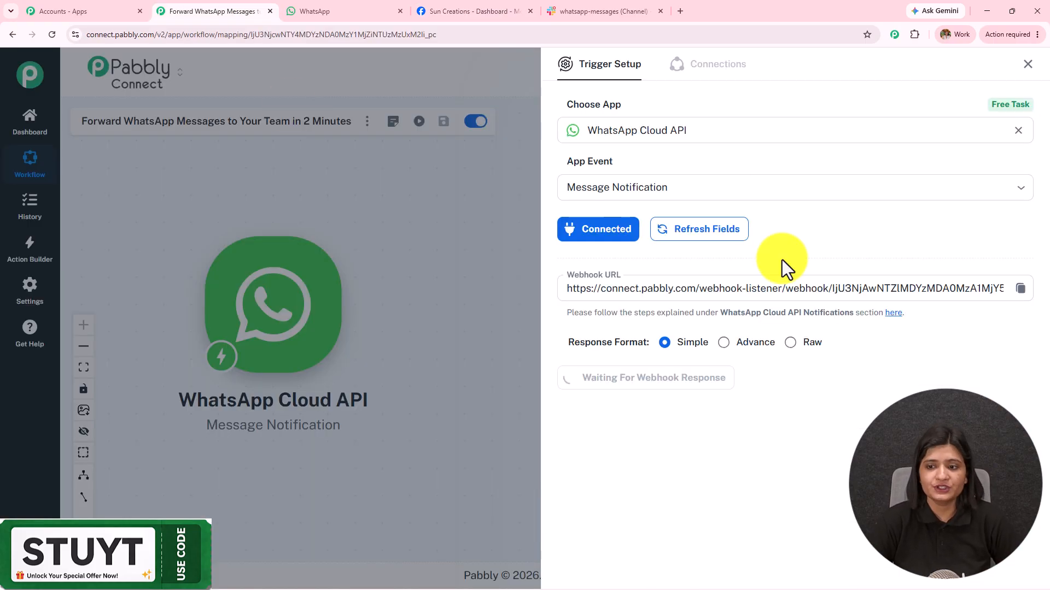
{"action": "left_click", "coordinate": [893, 313]}
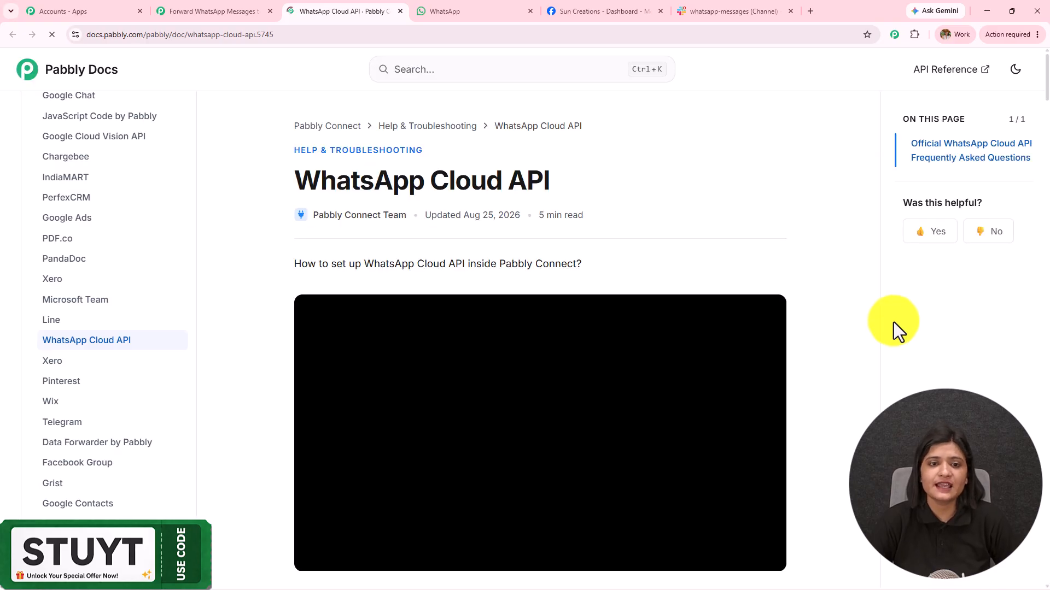
{"action": "scroll", "coordinate": [465, 230], "scroll_direction": "down", "scroll_amount": 12}
{"action": "scroll", "coordinate": [453, 176], "scroll_direction": "down", "scroll_amount": 3}
{"action": "scroll", "coordinate": [453, 176], "scroll_direction": "up", "scroll_amount": 4}
{"action": "scroll", "coordinate": [452, 176], "scroll_direction": "down", "scroll_amount": 12}
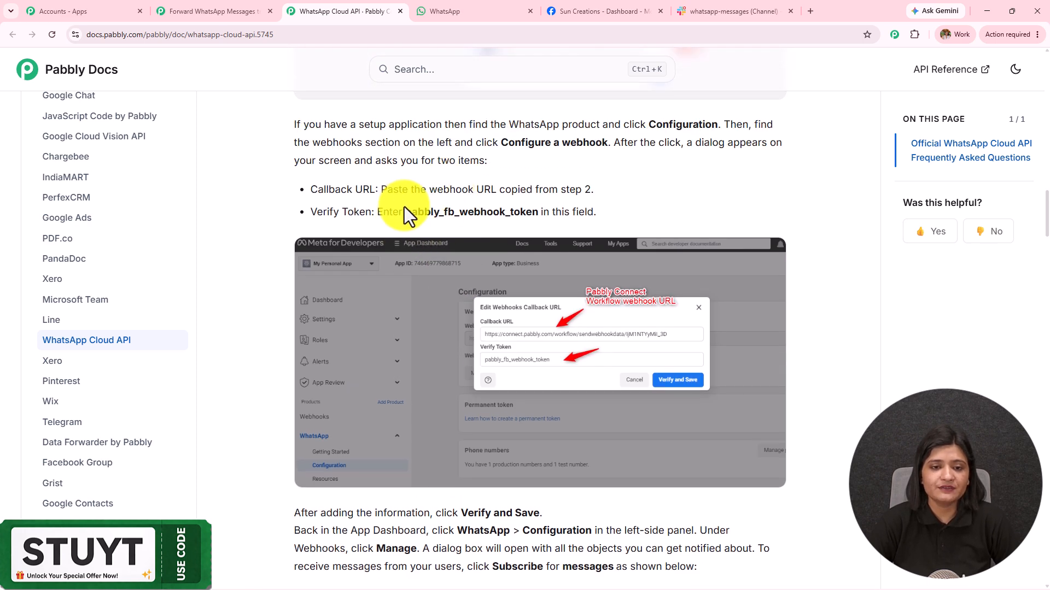
{"action": "left_click_drag", "start_coordinate": [405, 212], "coordinate": [539, 217]}
{"action": "key", "text": "ctrl+c"}
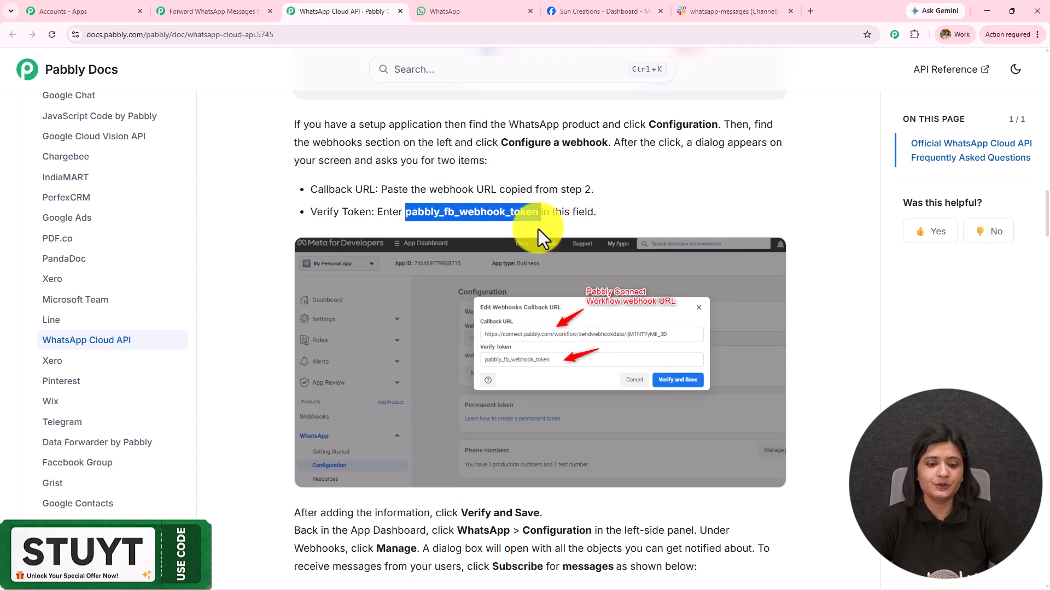
{"action": "left_click", "coordinate": [253, 2]}
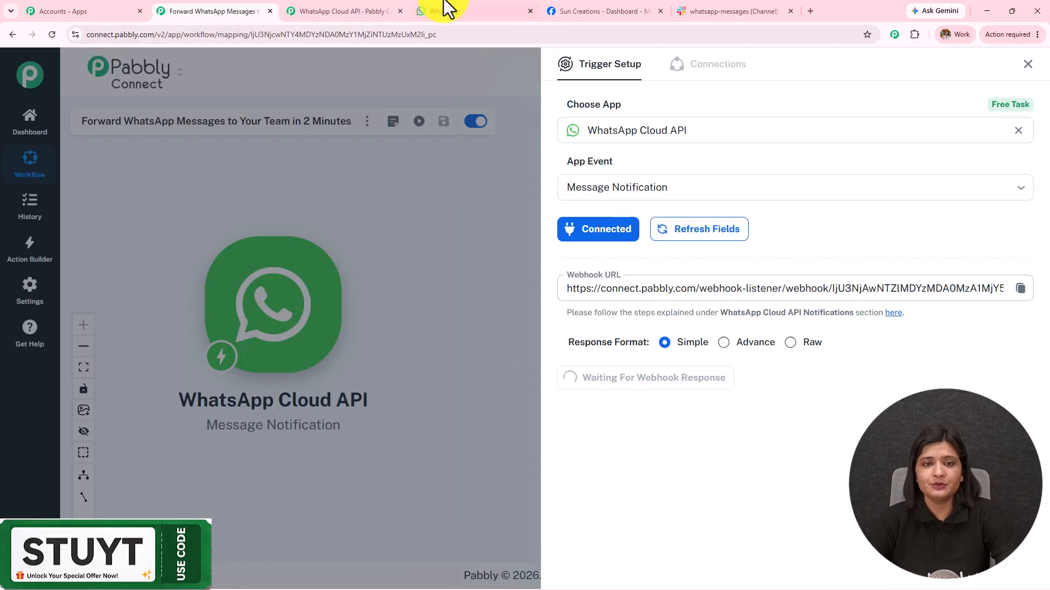
{"action": "left_click", "coordinate": [595, 10]}
{"action": "left_click", "coordinate": [524, 246]}
{"action": "key", "text": "ctrl+v"}
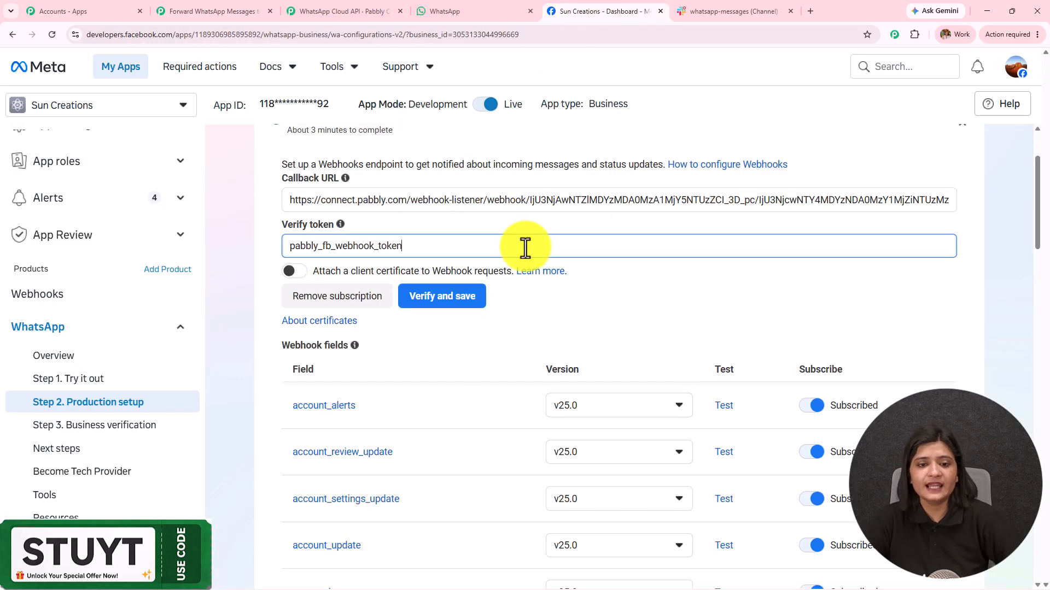
{"action": "scroll", "coordinate": [471, 252], "scroll_direction": "down", "scroll_amount": 1}
Verify and save the webhook, then send the messages field's test sample to the server
{"action": "left_click", "coordinate": [469, 251]}
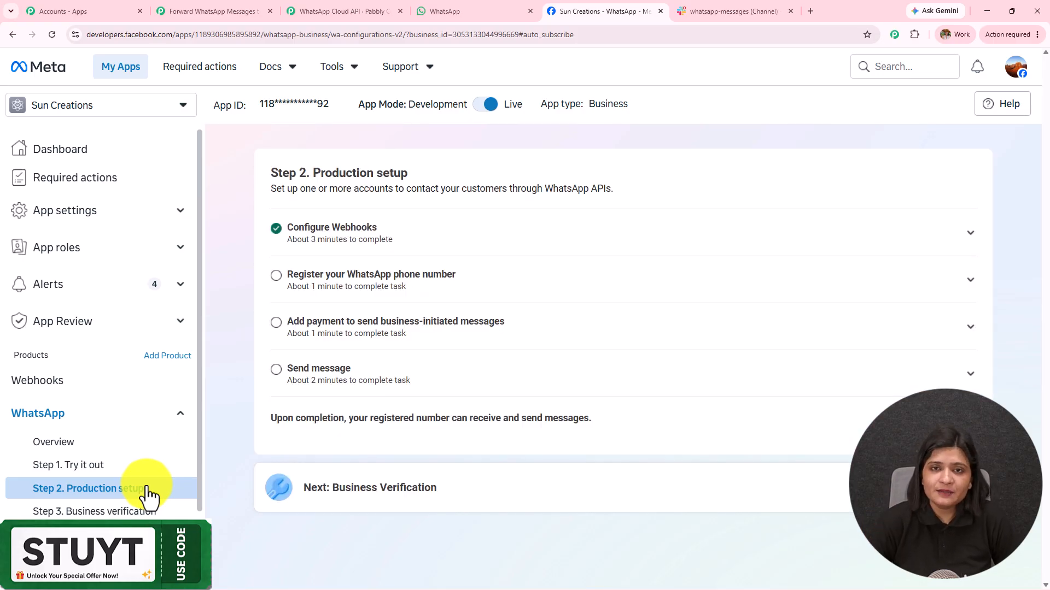
{"action": "left_click", "coordinate": [457, 249]}
{"action": "scroll", "coordinate": [610, 316], "scroll_direction": "down", "scroll_amount": 15}
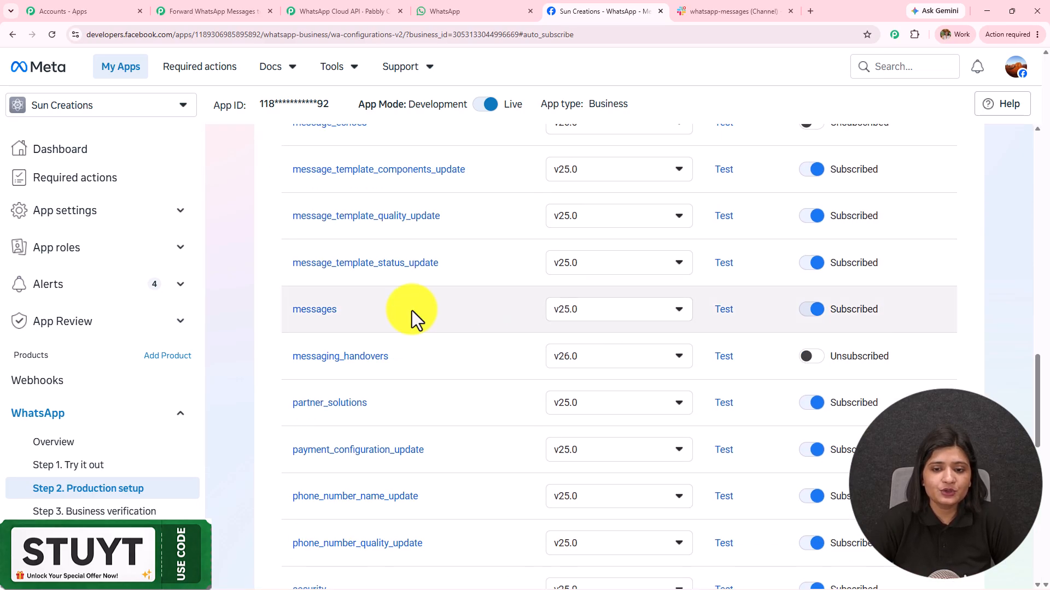
{"action": "left_click", "coordinate": [727, 310]}
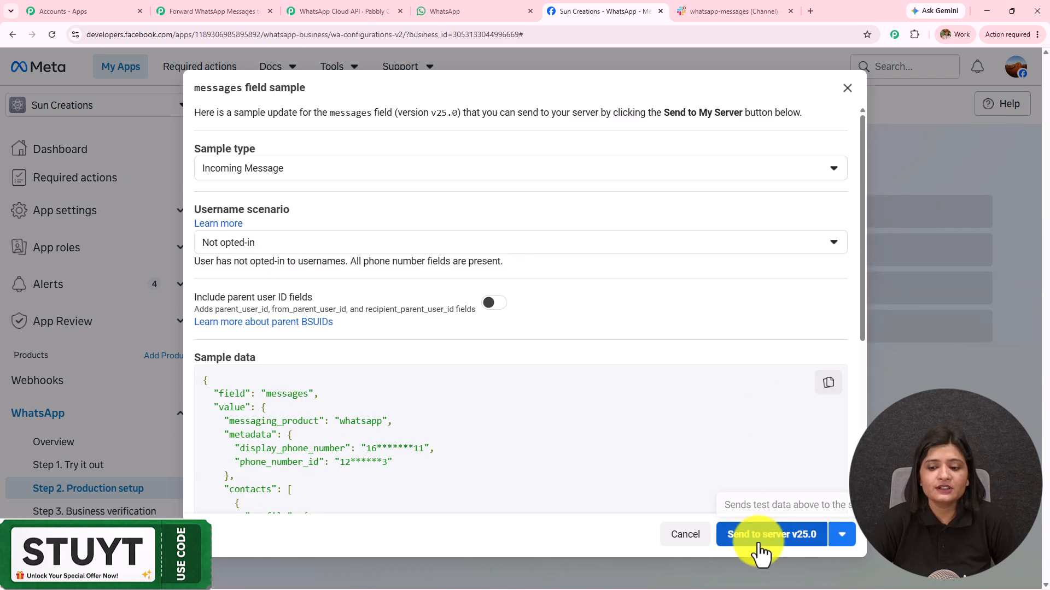
{"action": "left_click", "coordinate": [758, 544]}
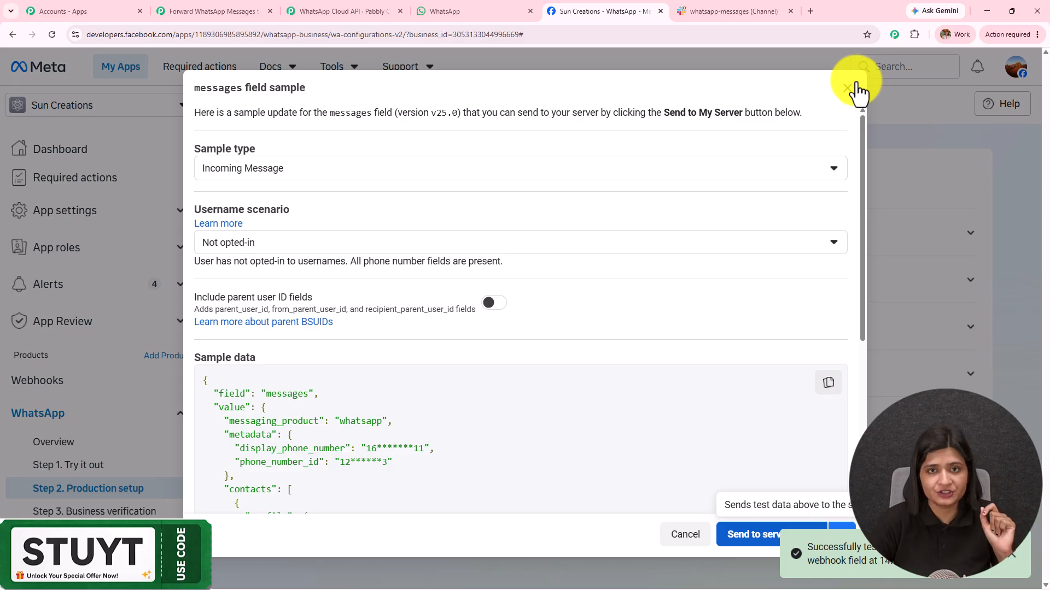
{"action": "left_click", "coordinate": [213, 11]}
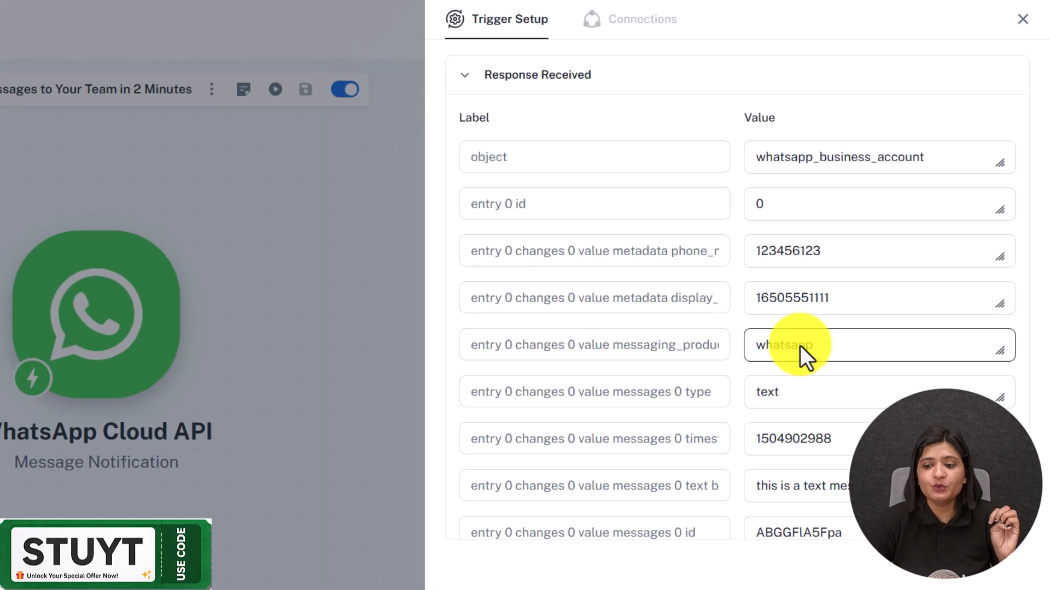
Review the captured sample's whatsapp_business_account and test user name values
{"action": "left_click_drag", "start_coordinate": [949, 156], "coordinate": [678, 153]}
{"action": "left_click", "coordinate": [603, 227]}
{"action": "left_click_drag", "start_coordinate": [844, 252], "coordinate": [591, 261]}
{"action": "left_click_drag", "start_coordinate": [842, 304], "coordinate": [612, 314]}
{"action": "left_click_drag", "start_coordinate": [831, 348], "coordinate": [660, 375]}
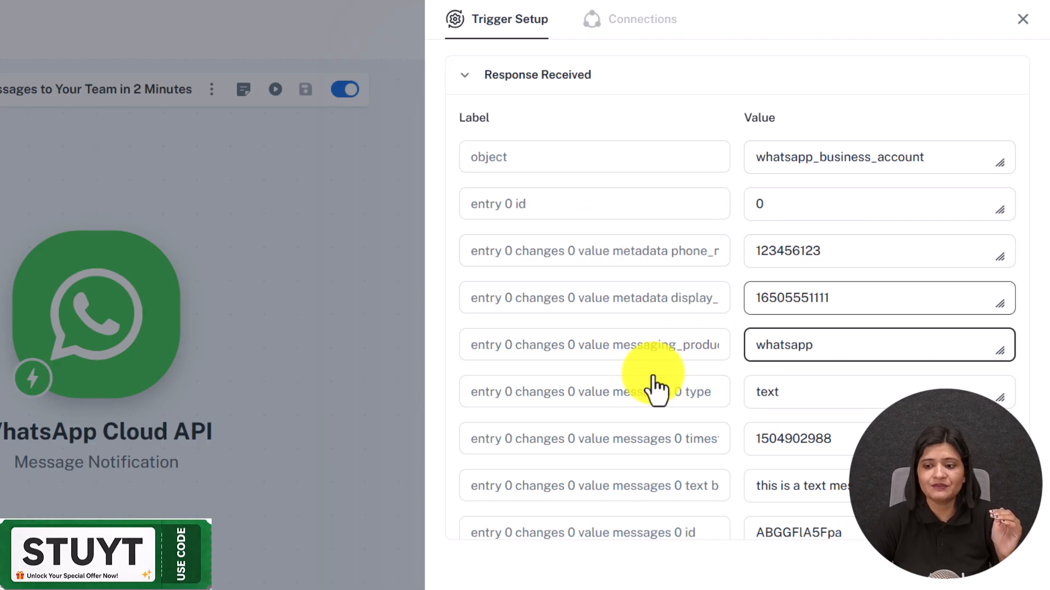
{"action": "scroll", "coordinate": [678, 371], "scroll_direction": "down", "scroll_amount": 3}
{"action": "scroll", "coordinate": [678, 382], "scroll_direction": "down", "scroll_amount": 2}
{"action": "left_click_drag", "start_coordinate": [891, 175], "coordinate": [637, 183]}
{"action": "left_click_drag", "start_coordinate": [853, 462], "coordinate": [604, 465]}
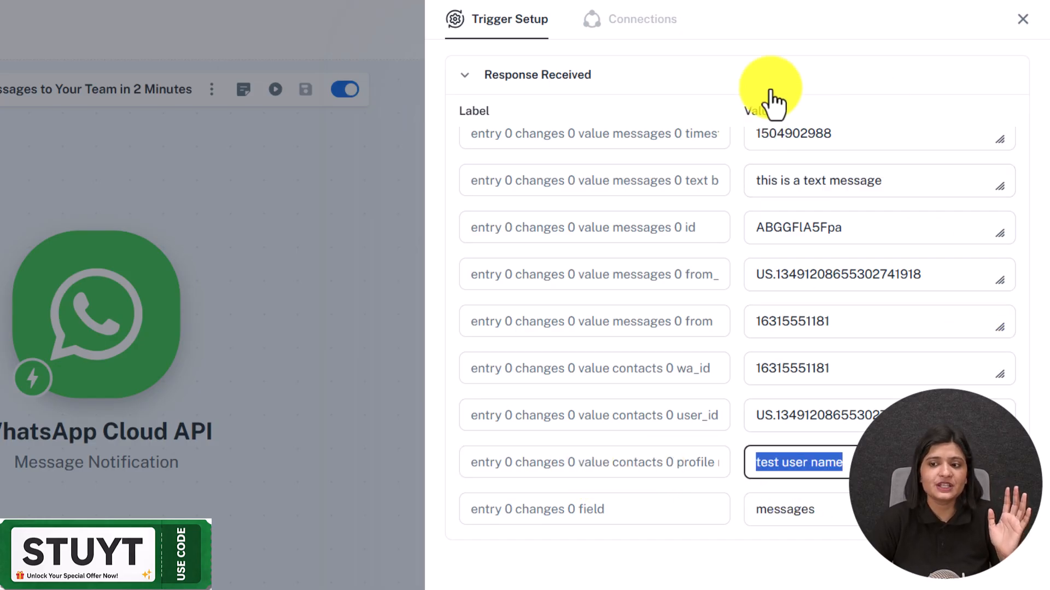
{"action": "scroll", "coordinate": [716, 268], "scroll_direction": "up", "scroll_amount": 6}
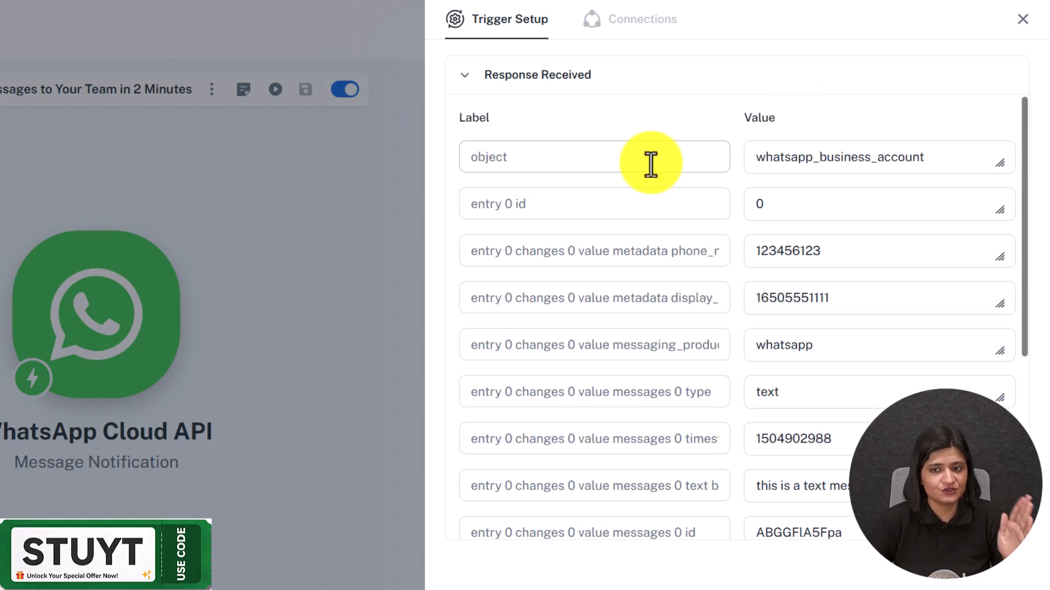
{"action": "scroll", "coordinate": [650, 164], "scroll_direction": "up", "scroll_amount": 5}
Re-capture the trigger's webhook response and confirm with Yes
{"action": "left_click", "coordinate": [585, 293]}
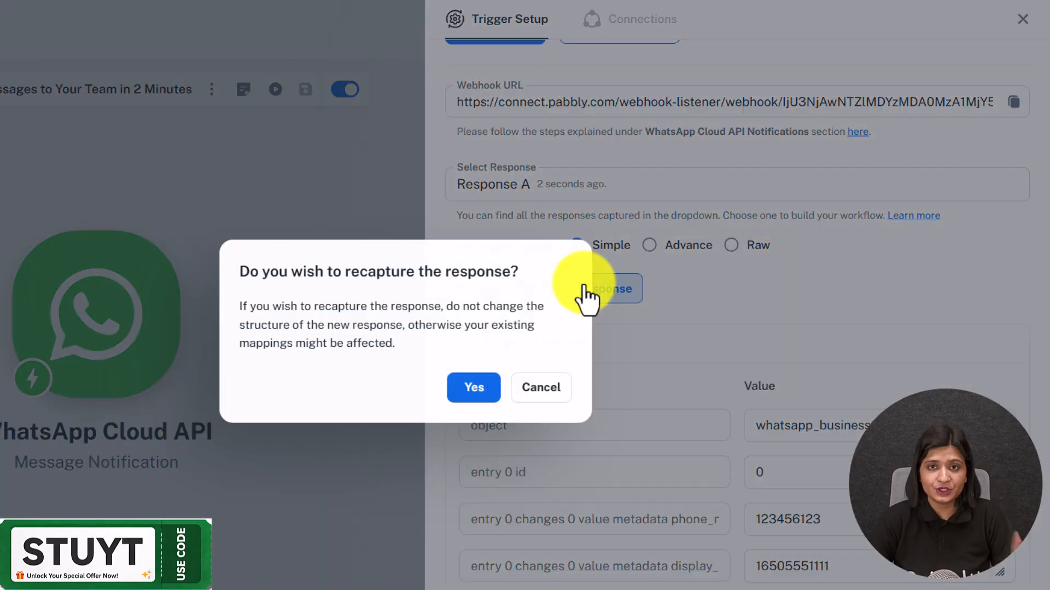
{"action": "left_click", "coordinate": [477, 393]}
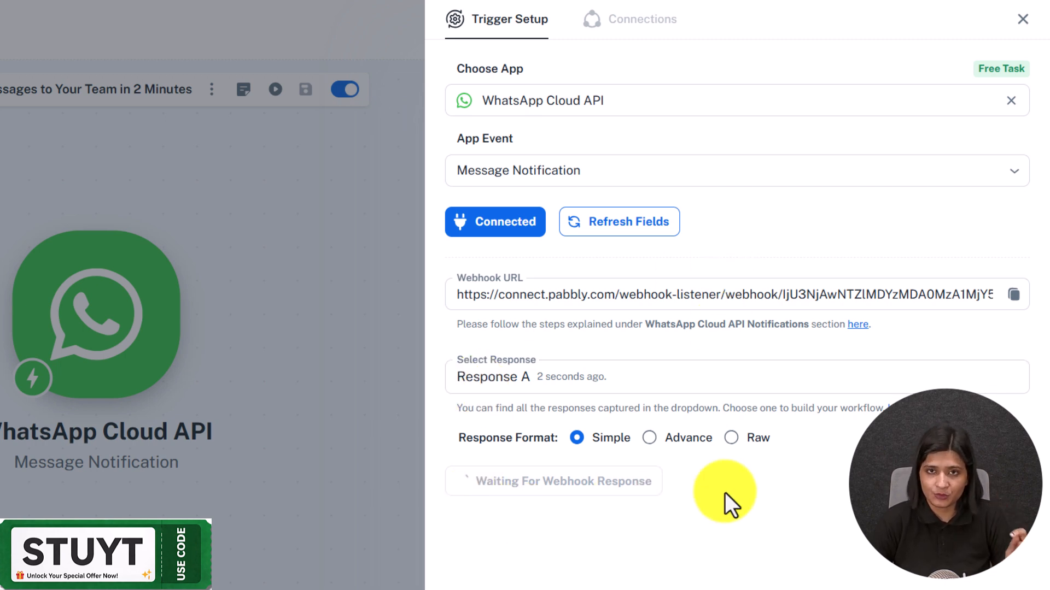
{"action": "left_click", "coordinate": [470, 11]}
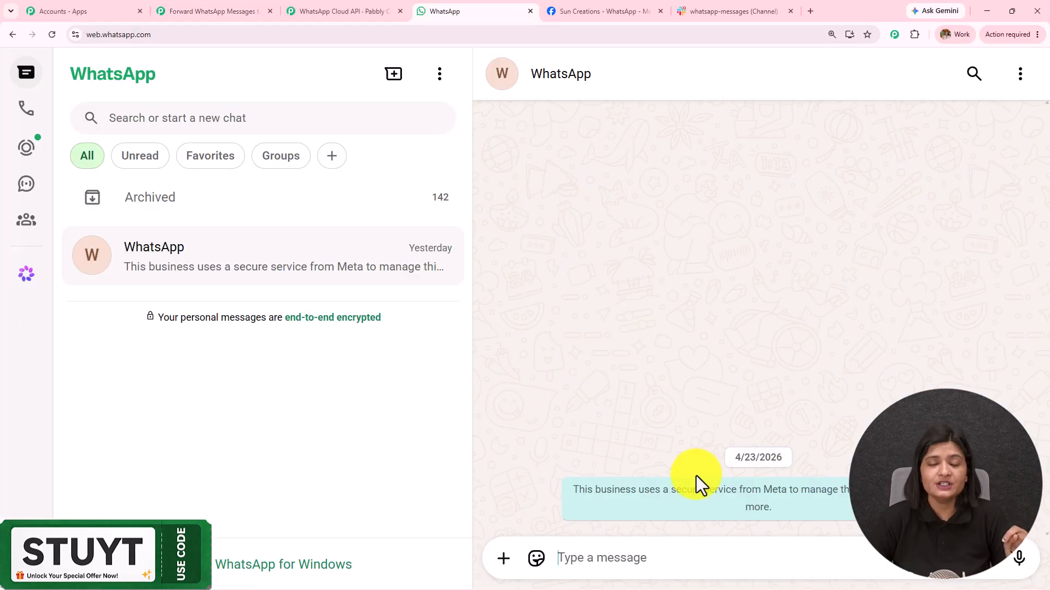
Type and send 'Hey, I have some queries for your business' in the WhatsApp Web chat
{"action": "left_click", "coordinate": [213, 11]}
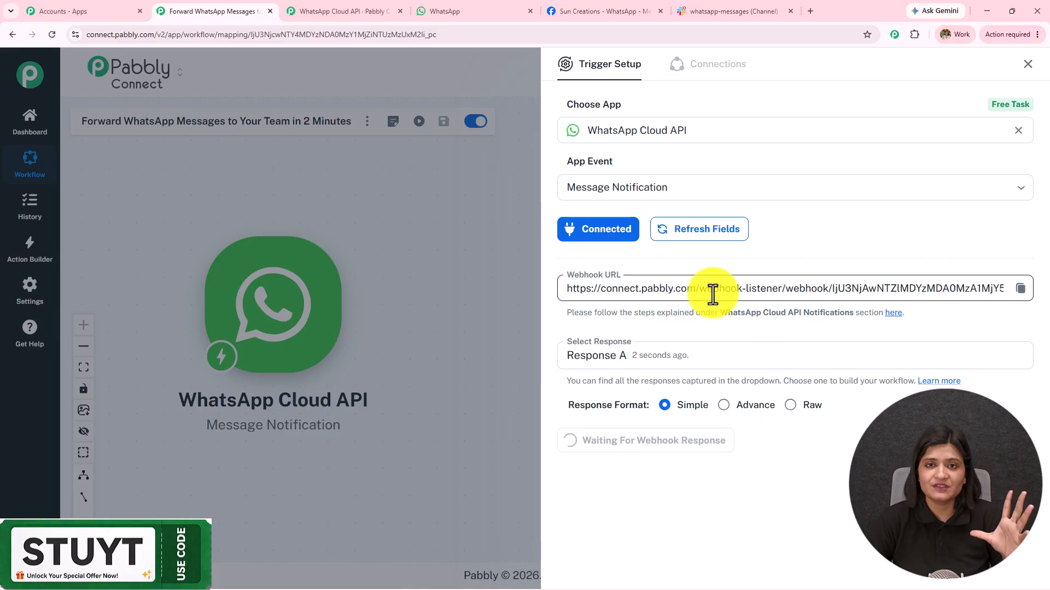
{"action": "left_click", "coordinate": [458, 2]}
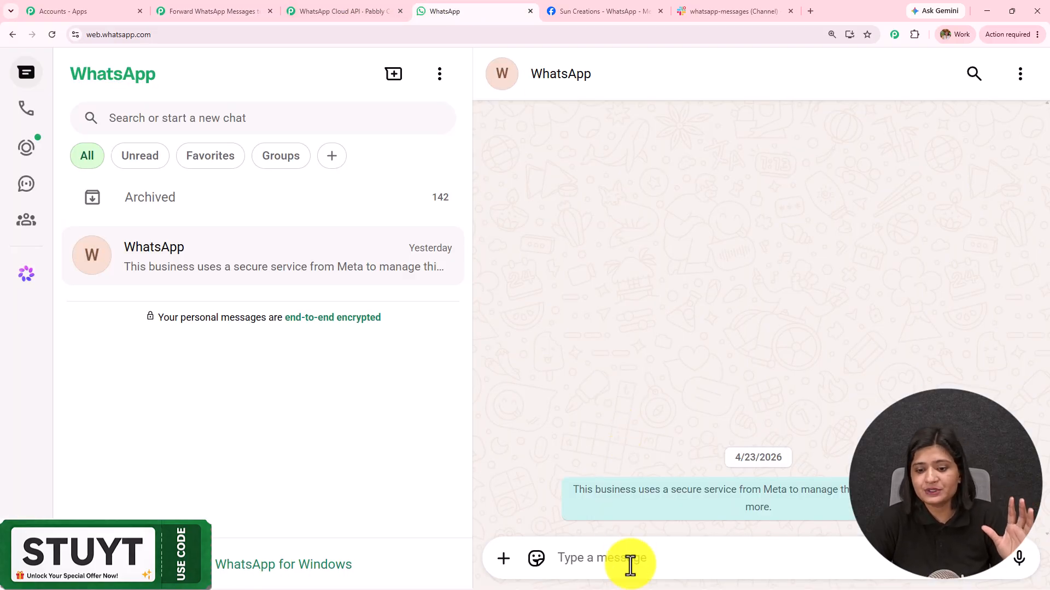
{"action": "type", "text": "Hey, I have some queries"}
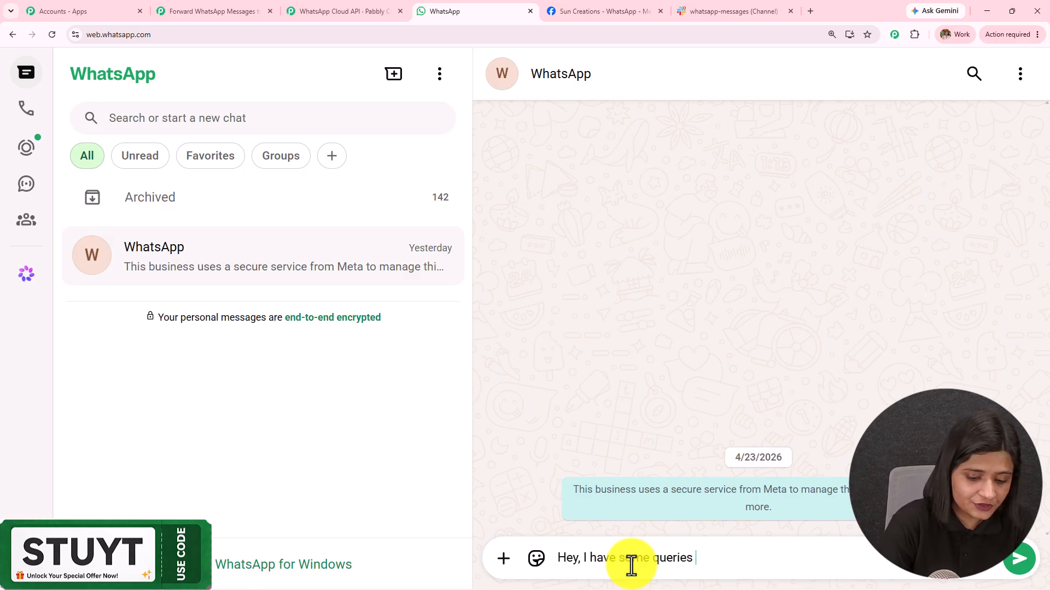
{"action": "type", "text": "for your business"}
{"action": "key", "text": "Return"}
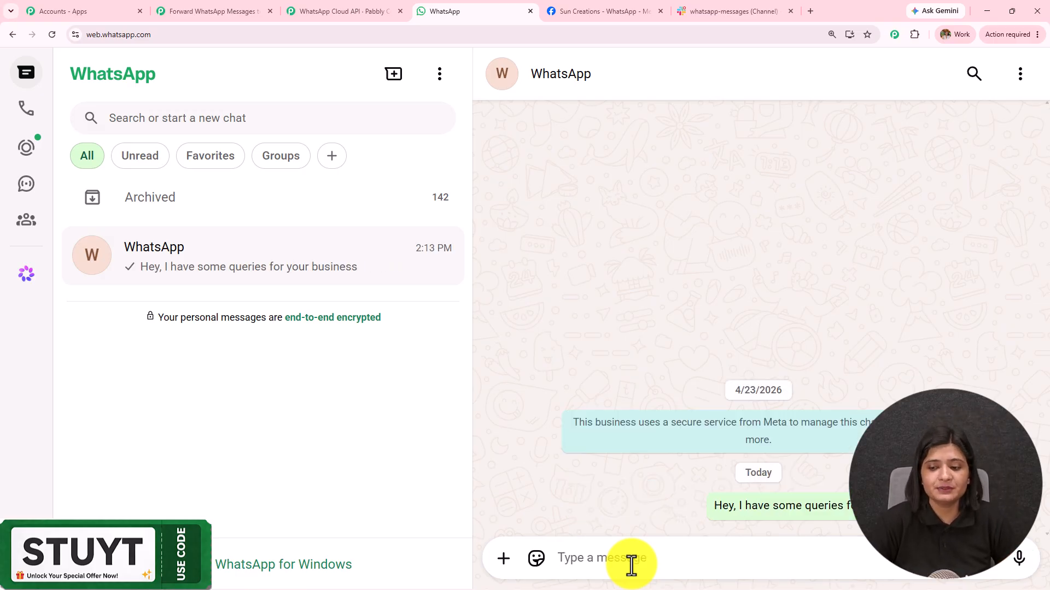
{"action": "left_click", "coordinate": [211, 12]}
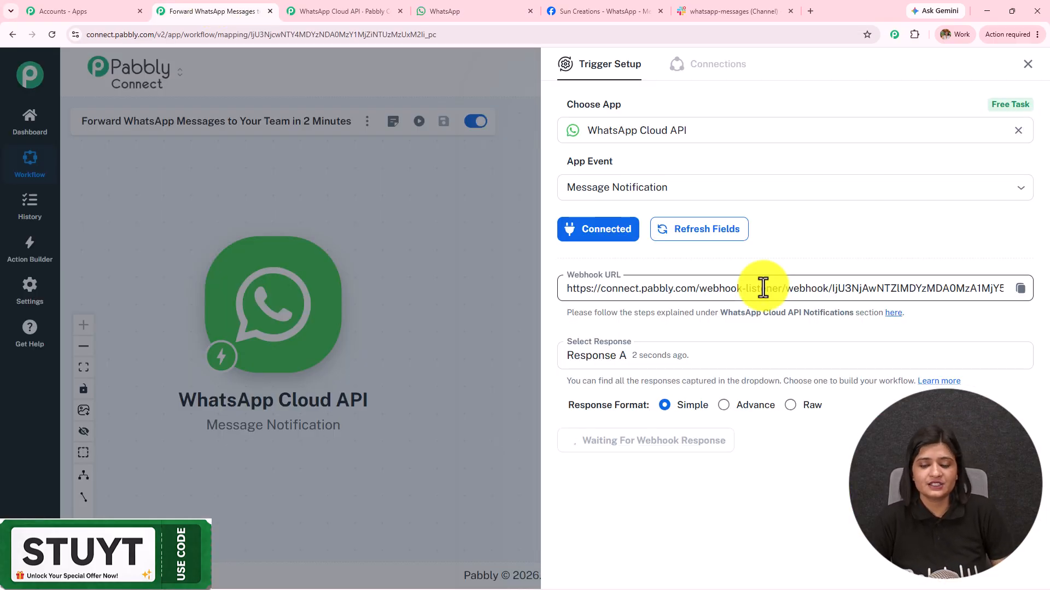
Review the captured message text and sender's profile name, then close Trigger Setup
{"action": "scroll", "coordinate": [763, 288], "scroll_direction": "down", "scroll_amount": 5}
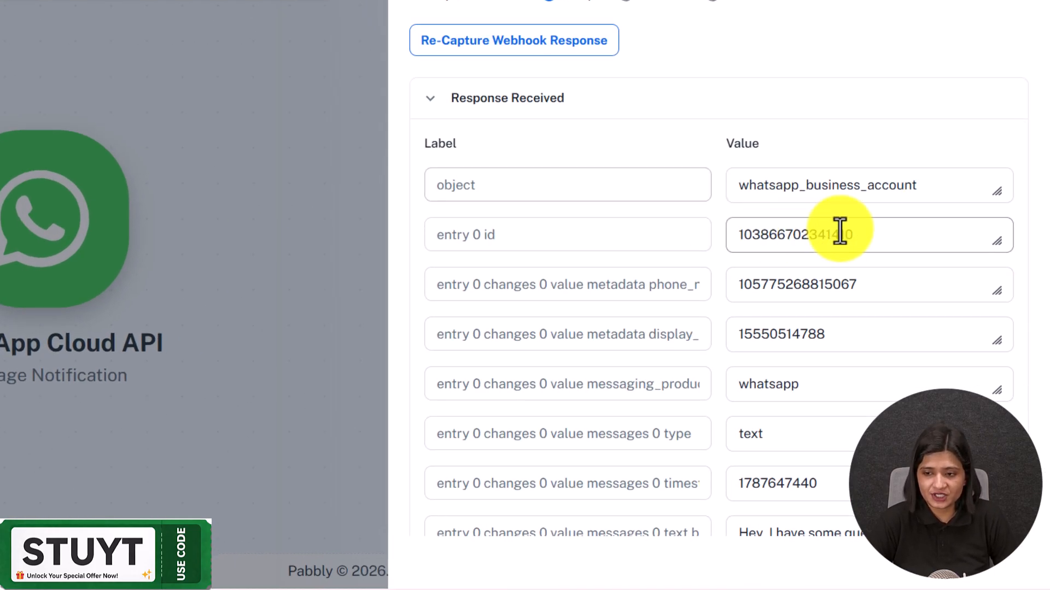
{"action": "scroll", "coordinate": [840, 230], "scroll_direction": "down", "scroll_amount": 4}
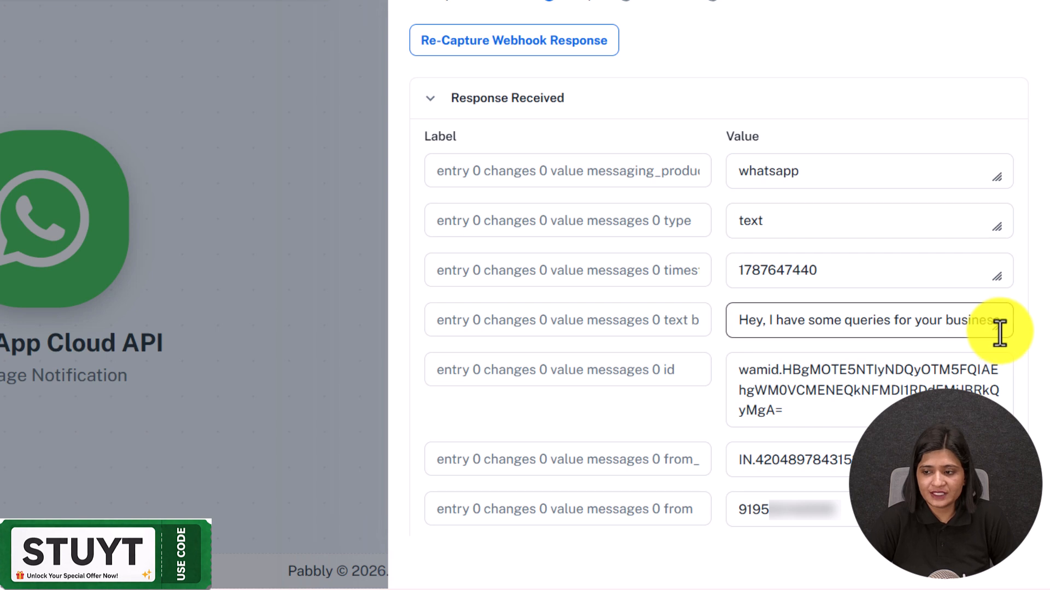
{"action": "left_click_drag", "start_coordinate": [998, 328], "coordinate": [1006, 487]}
{"action": "scroll", "coordinate": [939, 355], "scroll_direction": "down", "scroll_amount": 3}
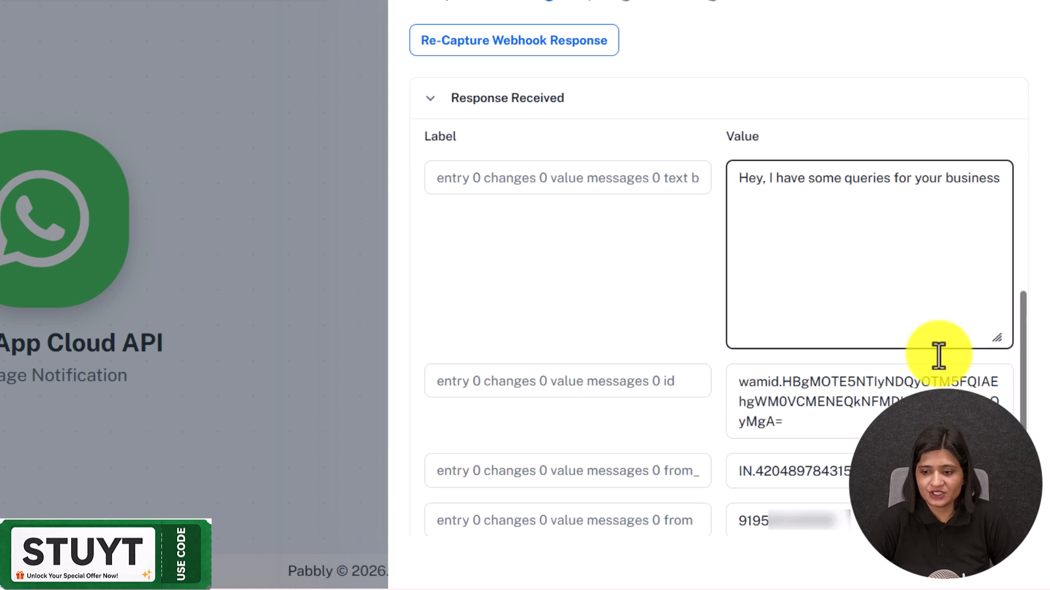
{"action": "left_click_drag", "start_coordinate": [999, 180], "coordinate": [684, 181]}
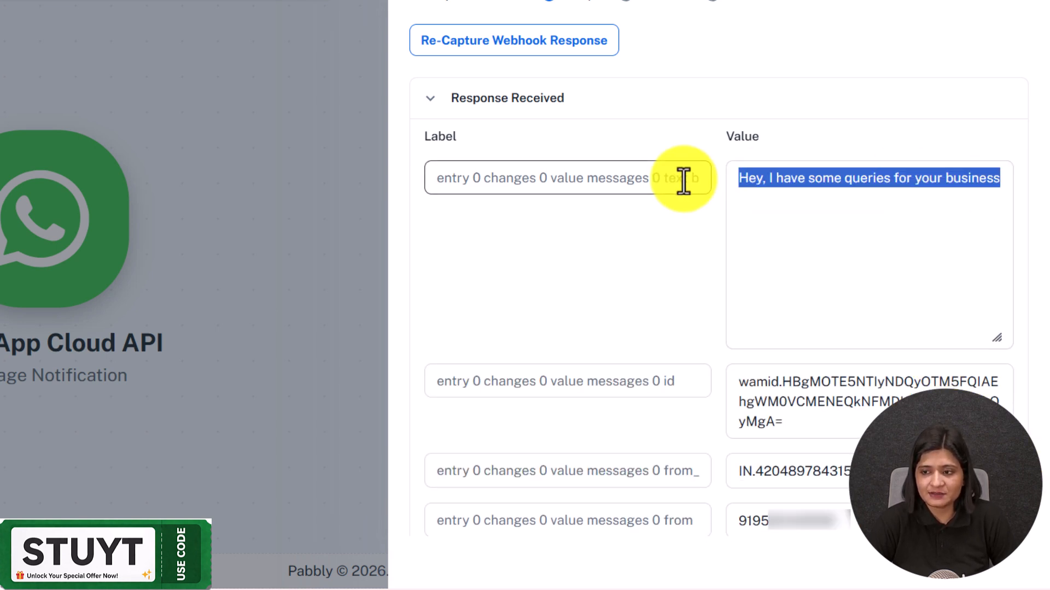
{"action": "scroll", "coordinate": [937, 194], "scroll_direction": "down", "scroll_amount": 5}
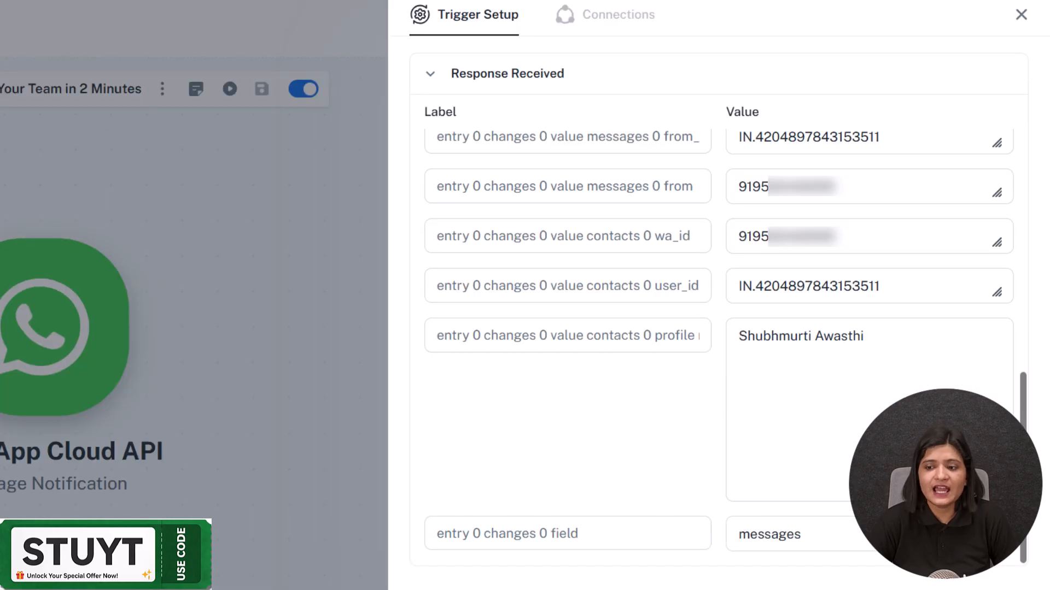
{"action": "left_click_drag", "start_coordinate": [894, 327], "coordinate": [517, 377]}
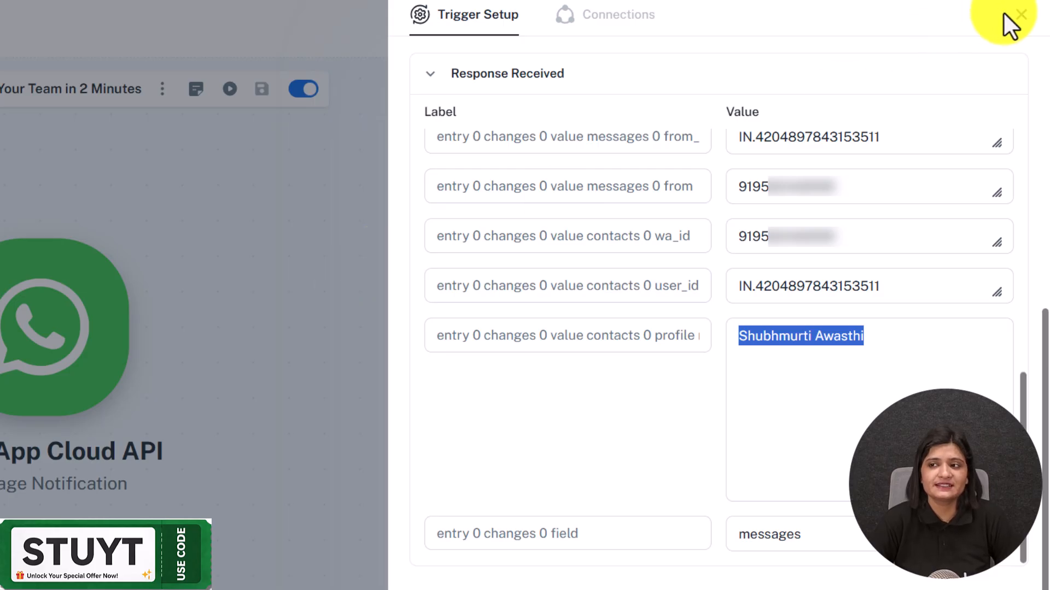
{"action": "left_click", "coordinate": [1021, 15]}
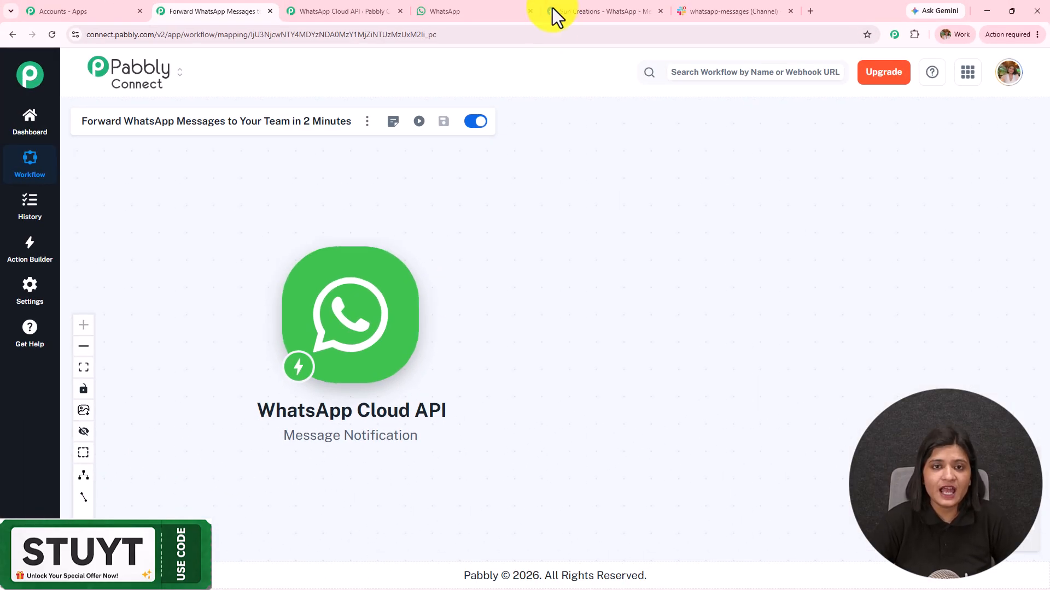
Check the WhatsApp chat and the Slack whatsapp-messages channel before returning to Pabbly
{"action": "left_click", "coordinate": [494, 12]}
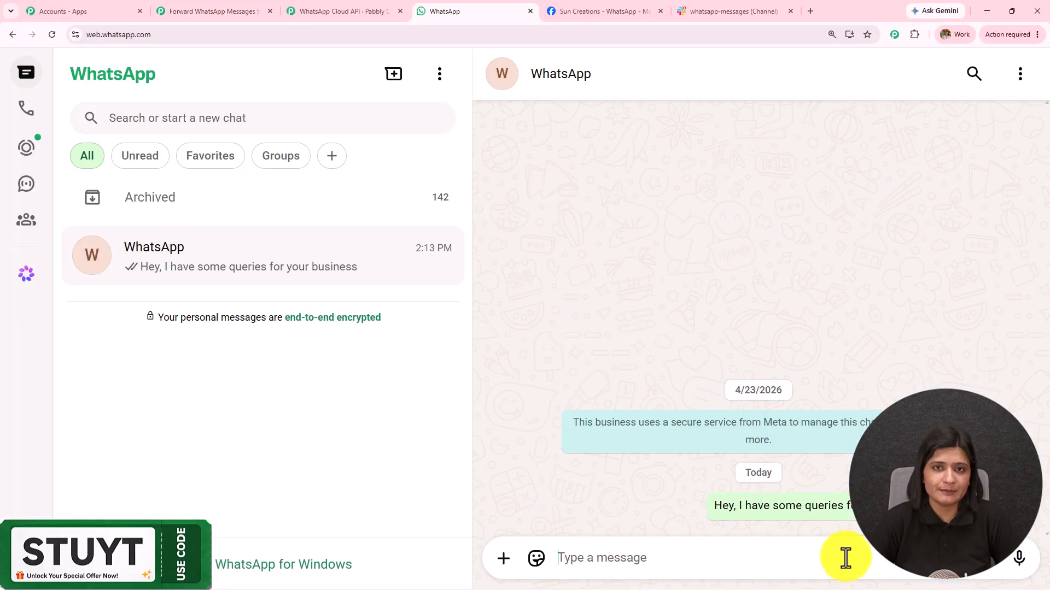
{"action": "left_click", "coordinate": [235, 12]}
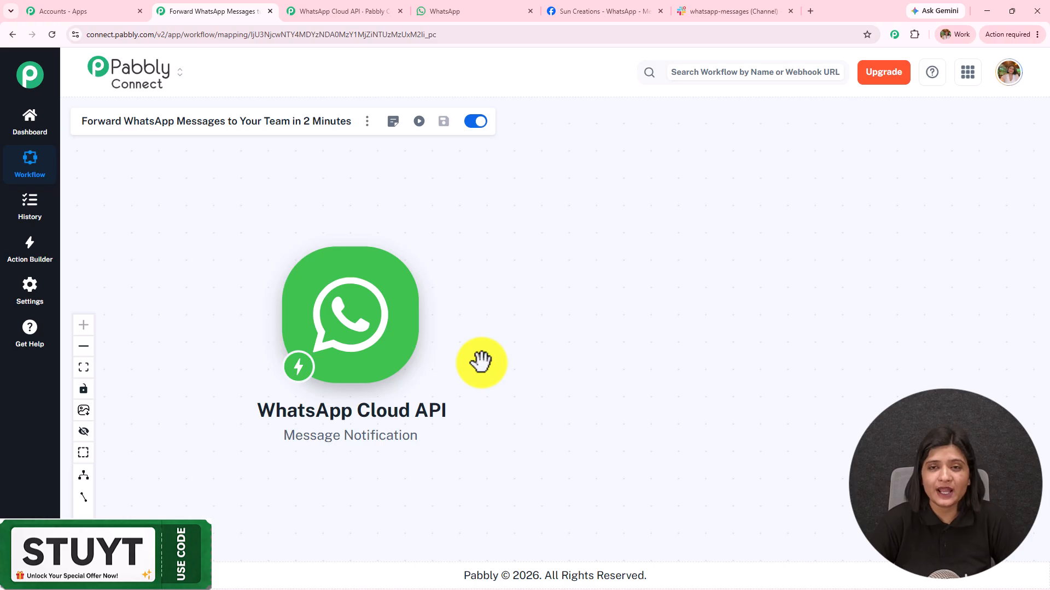
{"action": "left_click", "coordinate": [732, 11]}
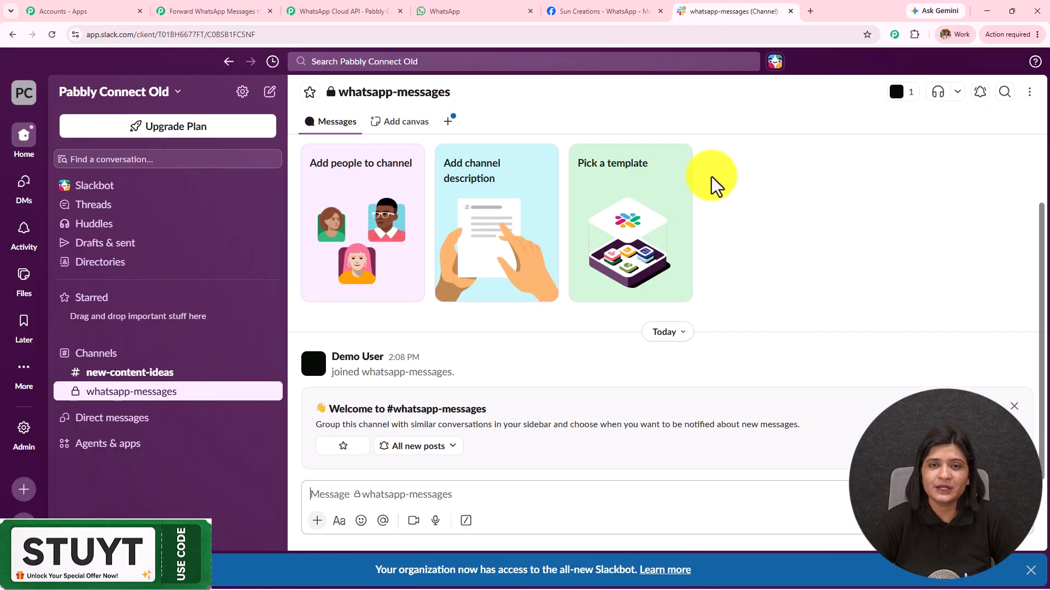
{"action": "left_click", "coordinate": [254, 9]}
Add a Slack Send Channel Message action and start a new Slack connection
{"action": "left_click", "coordinate": [429, 316]}
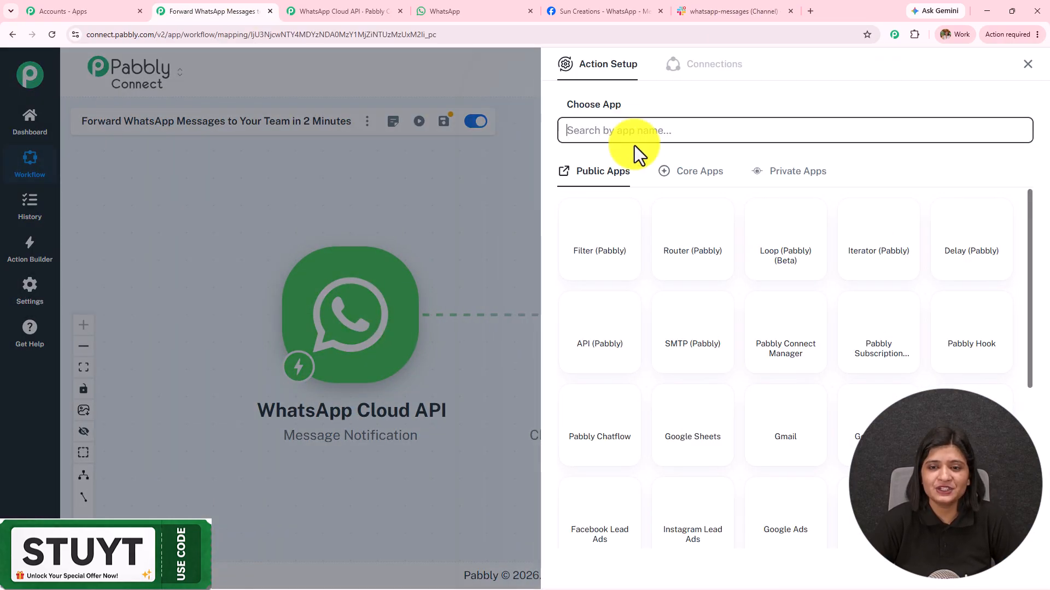
{"action": "left_click", "coordinate": [631, 132]}
{"action": "type", "text": "Slack"}
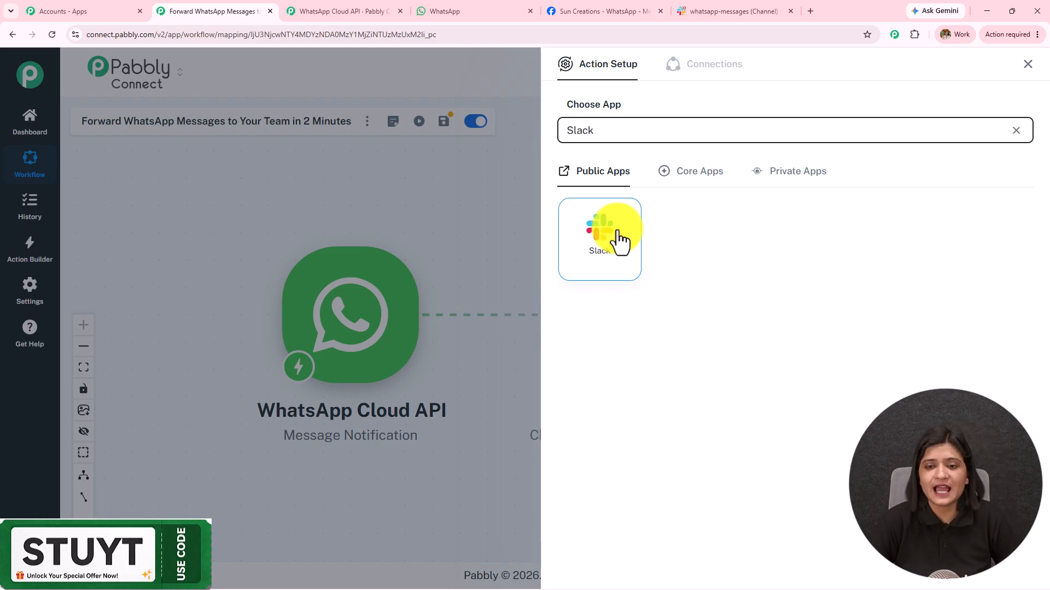
{"action": "left_click", "coordinate": [623, 233]}
{"action": "left_click", "coordinate": [624, 188]}
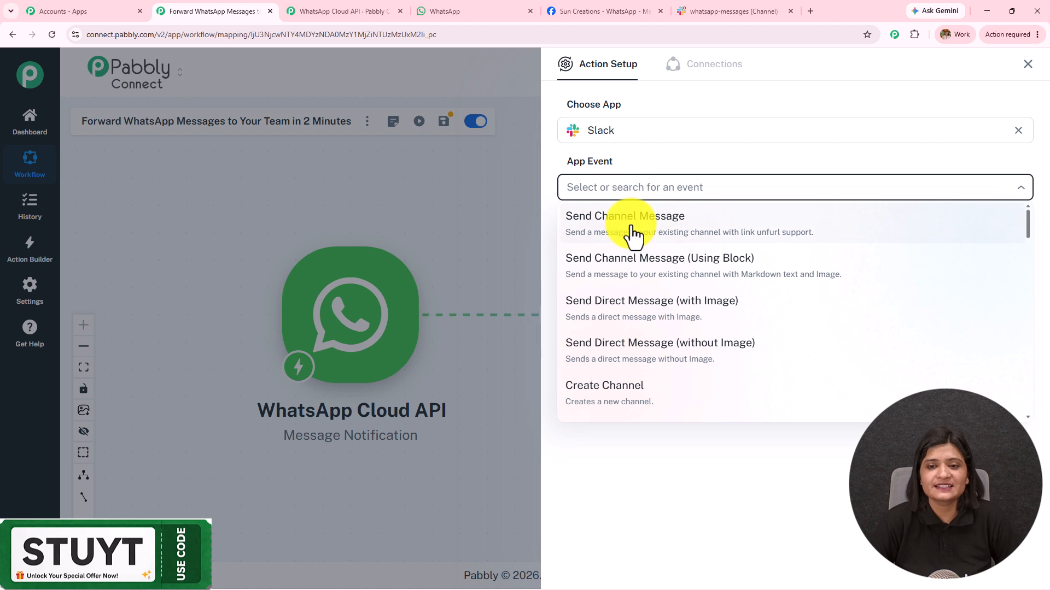
{"action": "left_click", "coordinate": [628, 234]}
{"action": "left_click", "coordinate": [608, 235]}
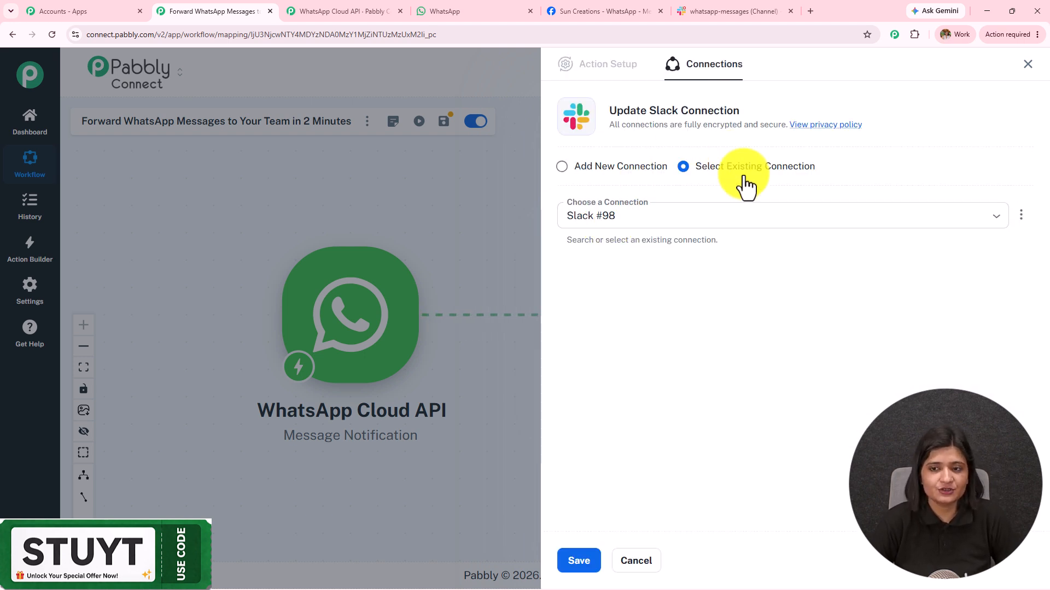
{"action": "left_click", "coordinate": [590, 169]}
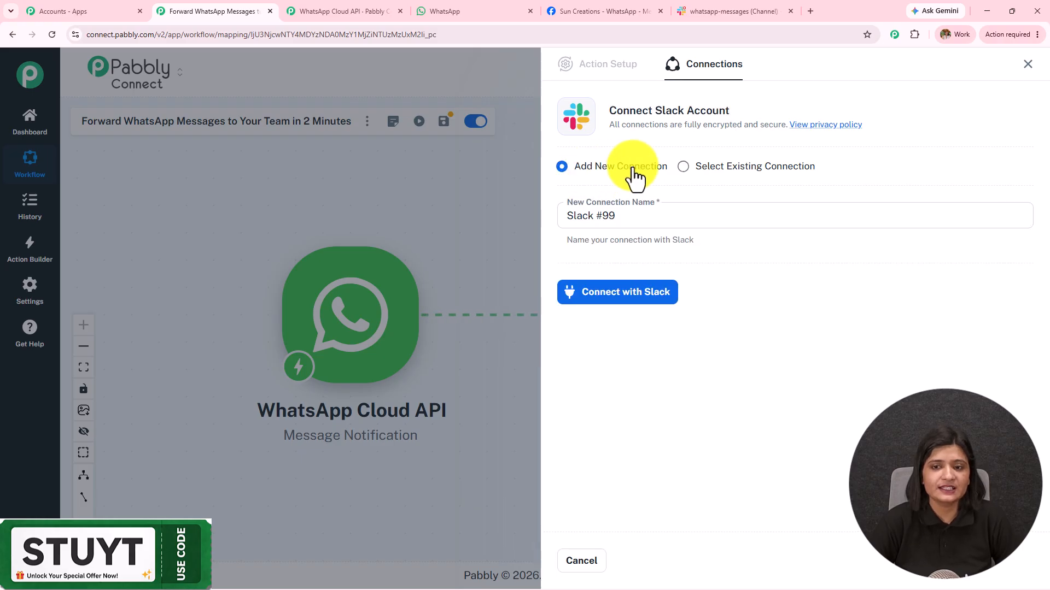
Connect Slack with token type 'user' and allow Pabbly Connect access in the Slack popup
{"action": "left_click", "coordinate": [626, 298]}
{"action": "left_click", "coordinate": [449, 310]}
{"action": "type", "text": "user"}
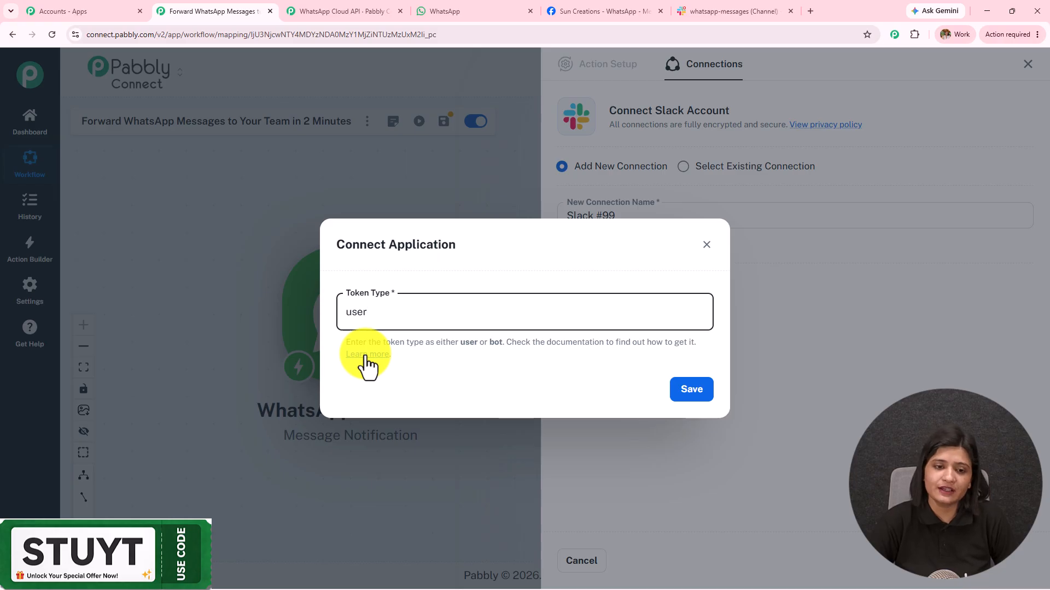
{"action": "left_click", "coordinate": [700, 399]}
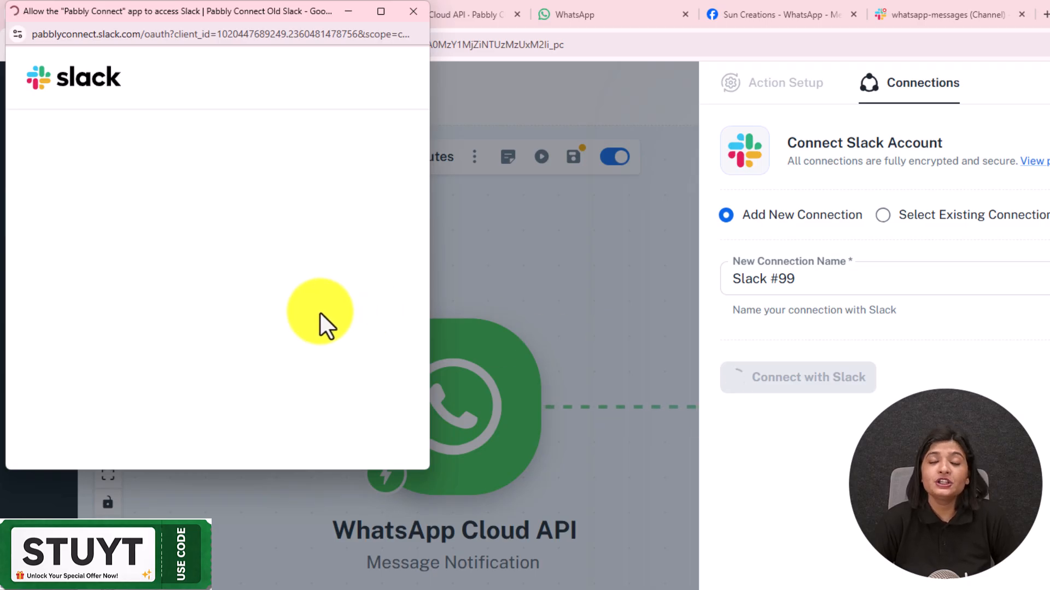
{"action": "scroll", "coordinate": [322, 317], "scroll_direction": "down", "scroll_amount": 8}
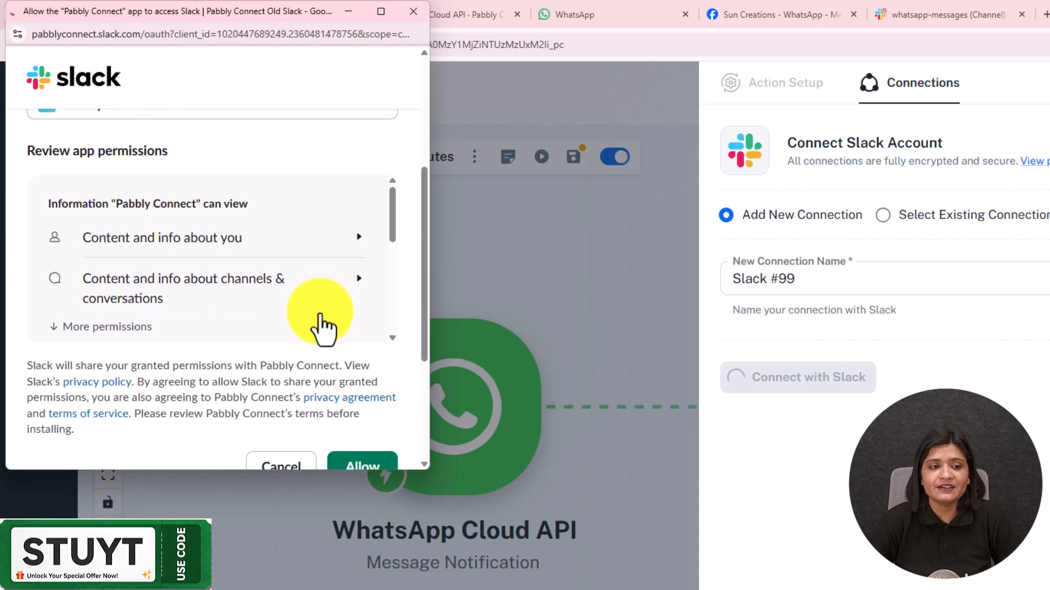
{"action": "left_click", "coordinate": [386, 266]}
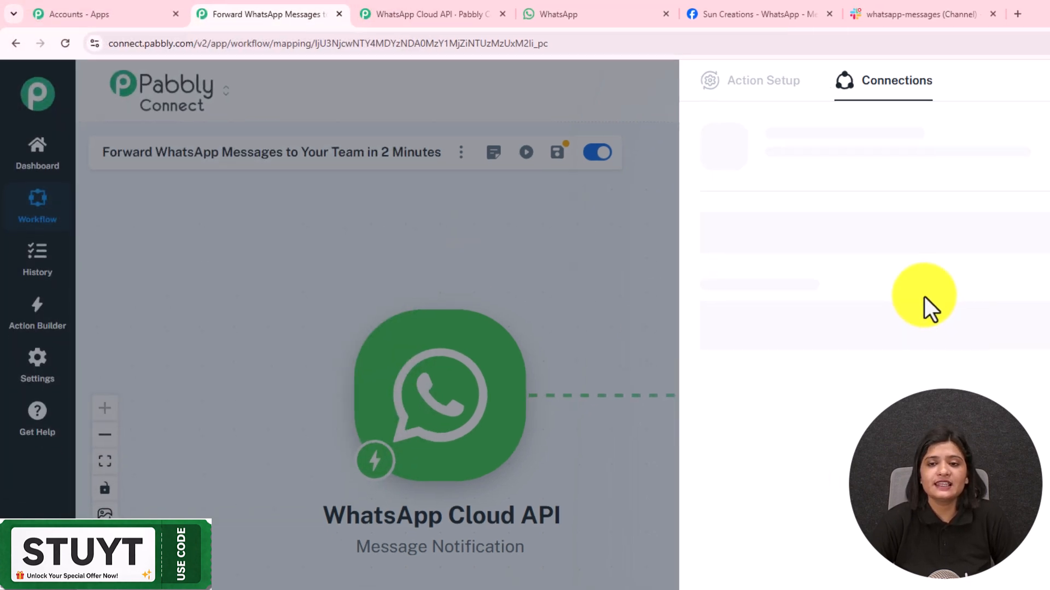
Set the Slack Channel ID to whatsapp-messages by filtering the list for 'whatsapp'
{"action": "scroll", "coordinate": [735, 236], "scroll_direction": "down", "scroll_amount": 3}
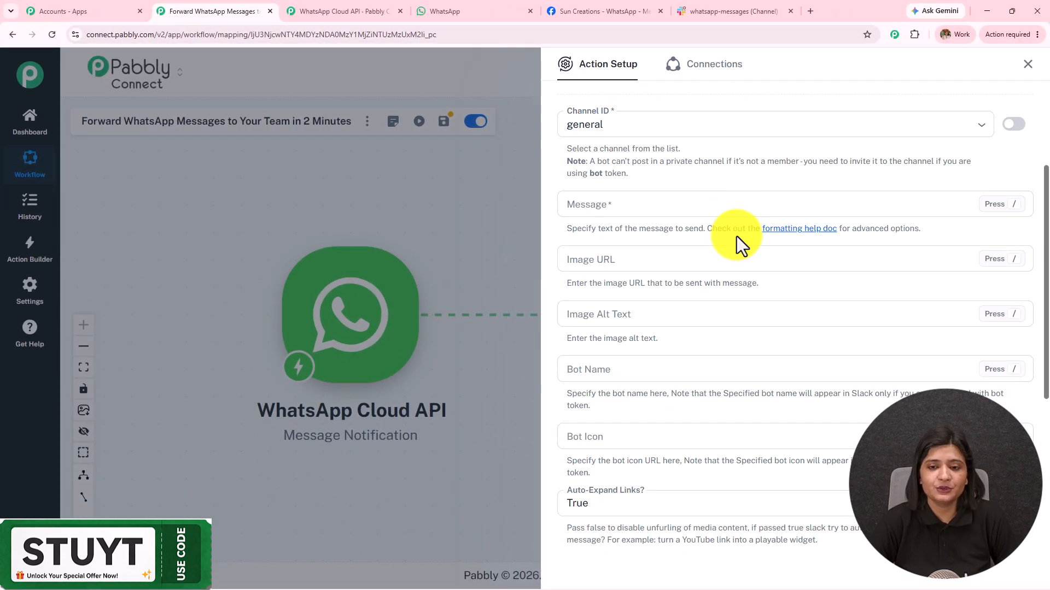
{"action": "scroll", "coordinate": [745, 366], "scroll_direction": "down", "scroll_amount": 5}
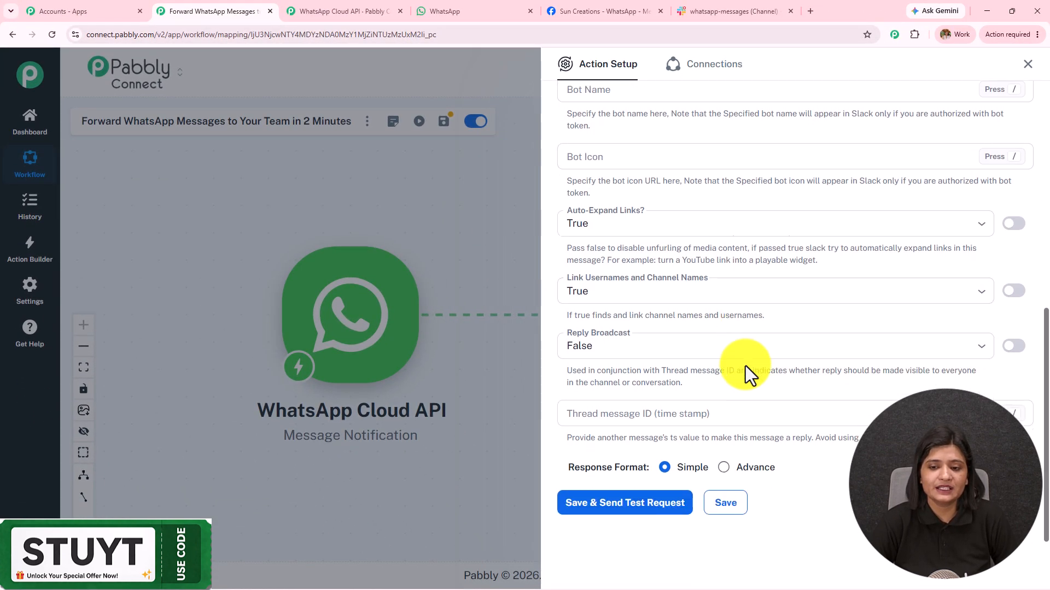
{"action": "scroll", "coordinate": [746, 366], "scroll_direction": "up", "scroll_amount": 10}
{"action": "scroll", "coordinate": [745, 366], "scroll_direction": "down", "scroll_amount": 2}
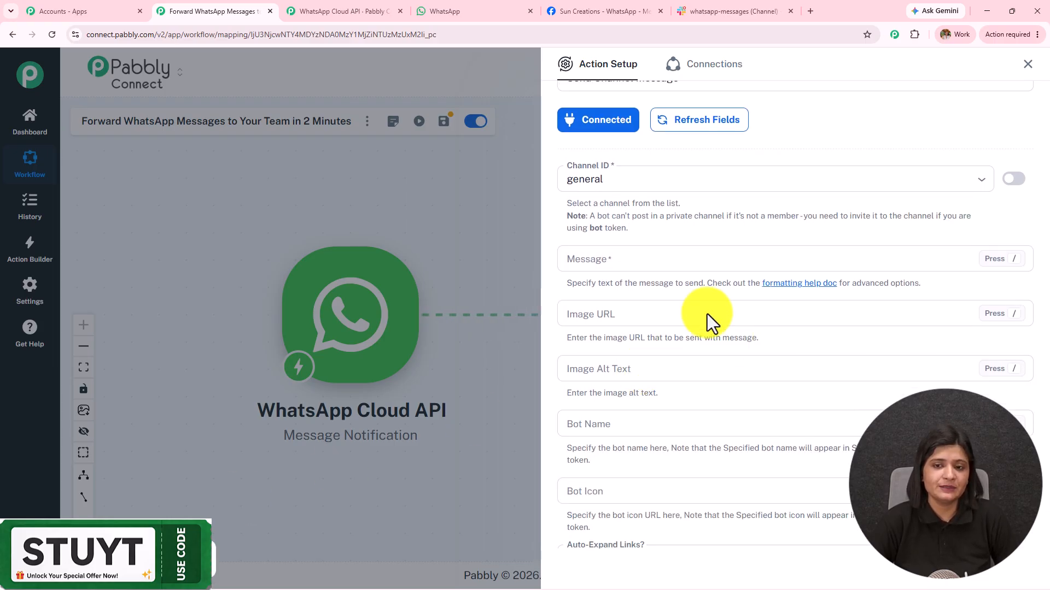
{"action": "left_click", "coordinate": [625, 173]}
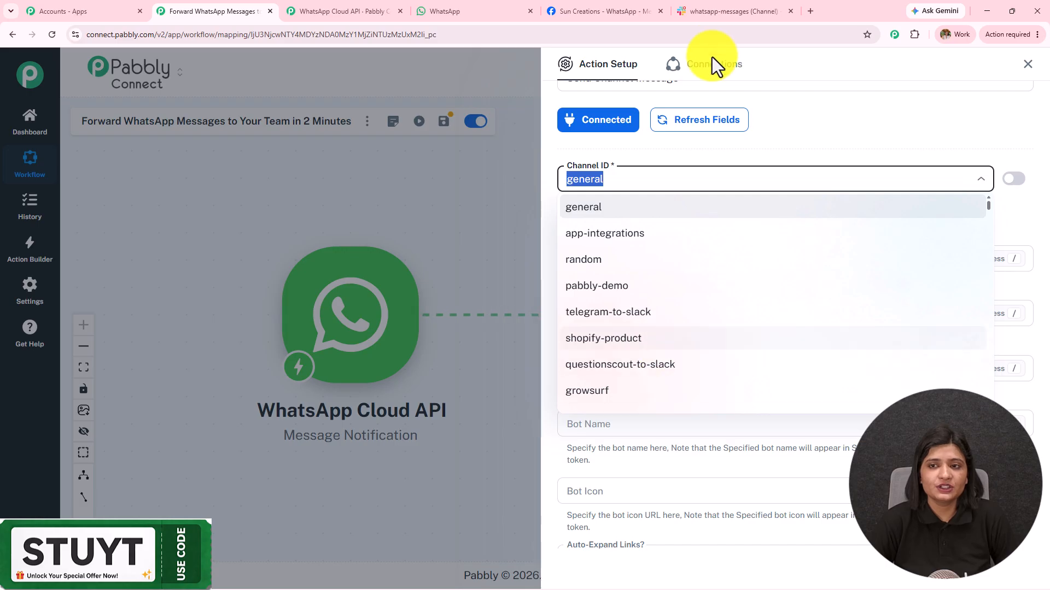
{"action": "left_click", "coordinate": [714, 8]}
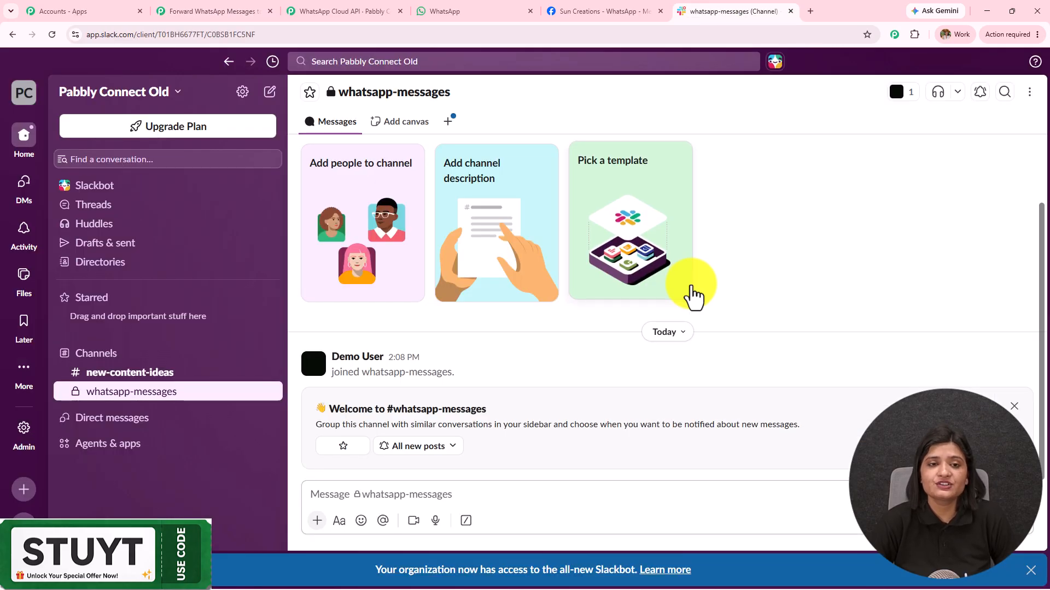
{"action": "left_click", "coordinate": [222, 11]}
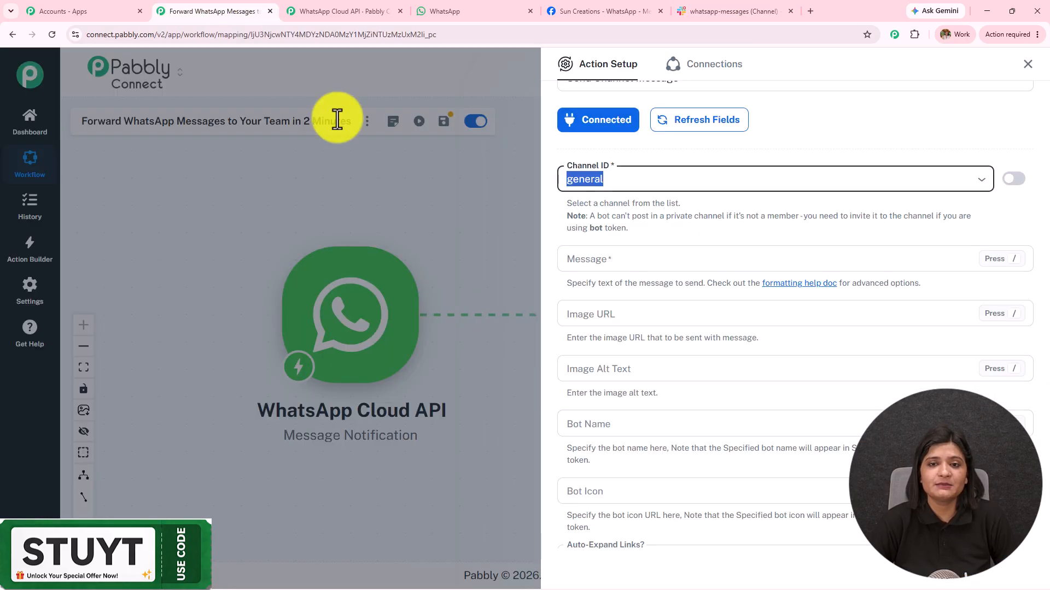
{"action": "left_click", "coordinate": [626, 179]}
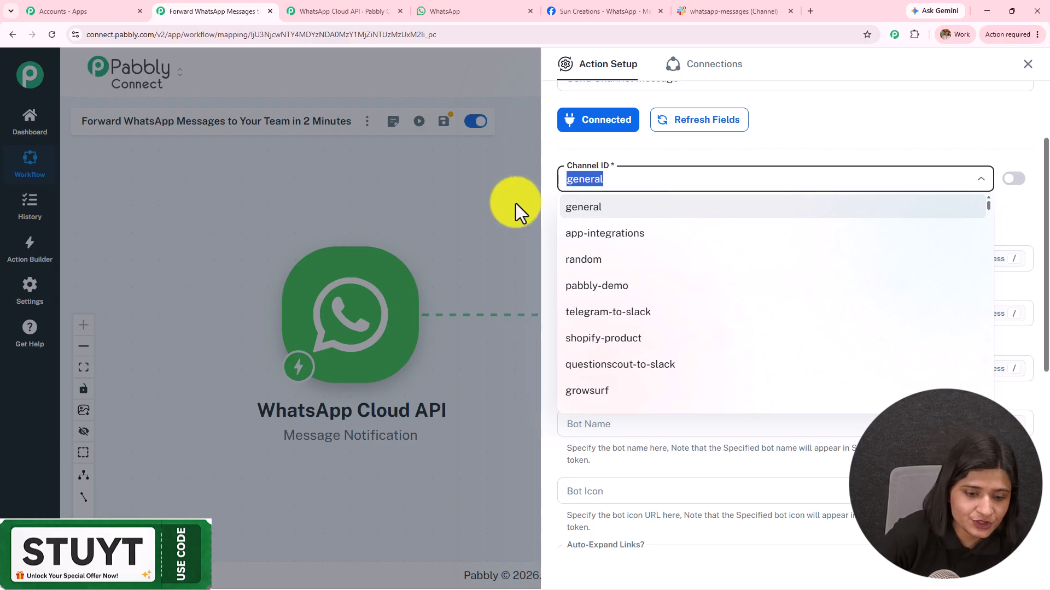
{"action": "type", "text": "whatsapp"}
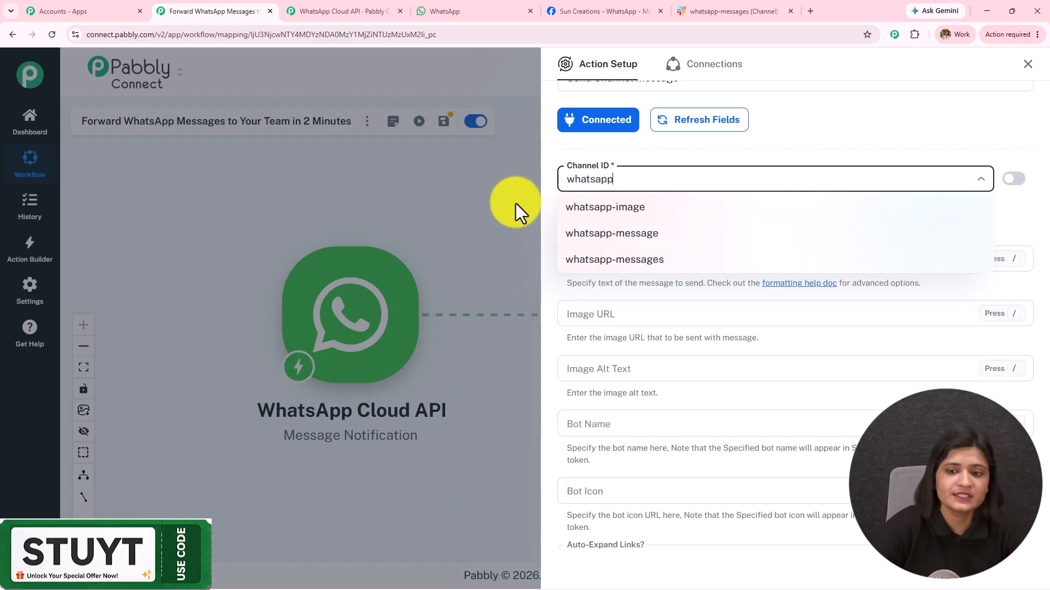
{"action": "left_click", "coordinate": [606, 261]}
{"action": "left_click", "coordinate": [605, 260]}
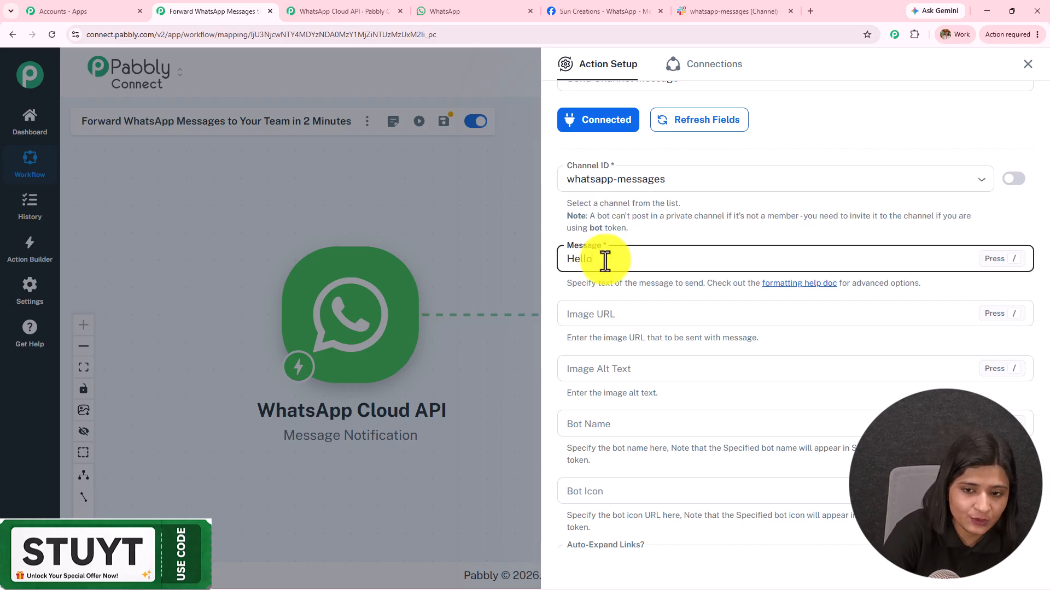
Type the 'Hello Team' greeting followed by the Name: and Message: detail lines
{"action": "type", "text": "Hello Tea"}
{"action": "type", "text": "m"}
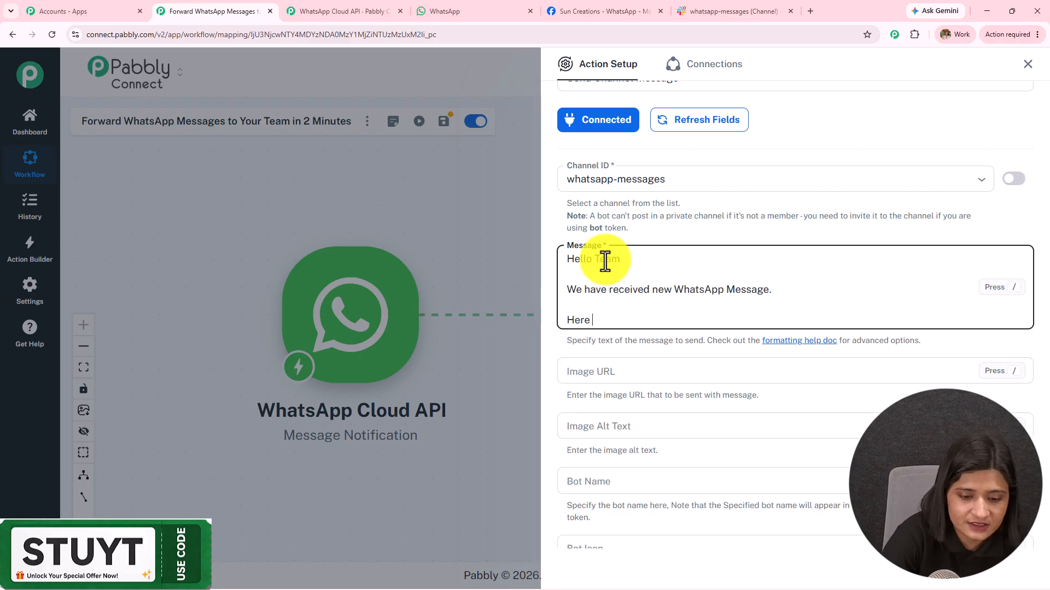
{"action": "type", "text": "e details:"}
{"action": "key", "text": "Return"}
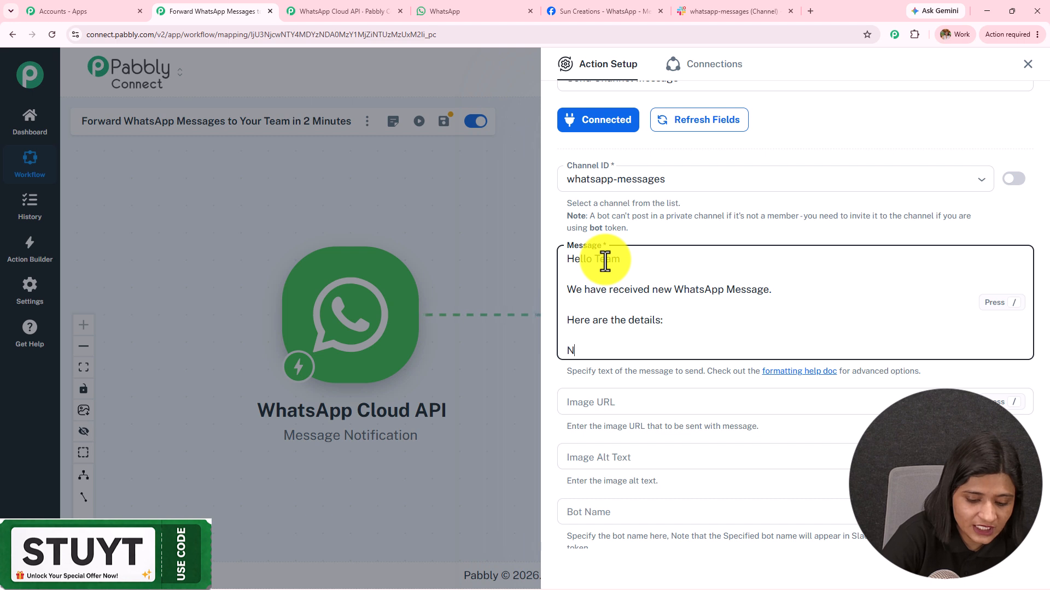
{"action": "key", "text": "Return"}
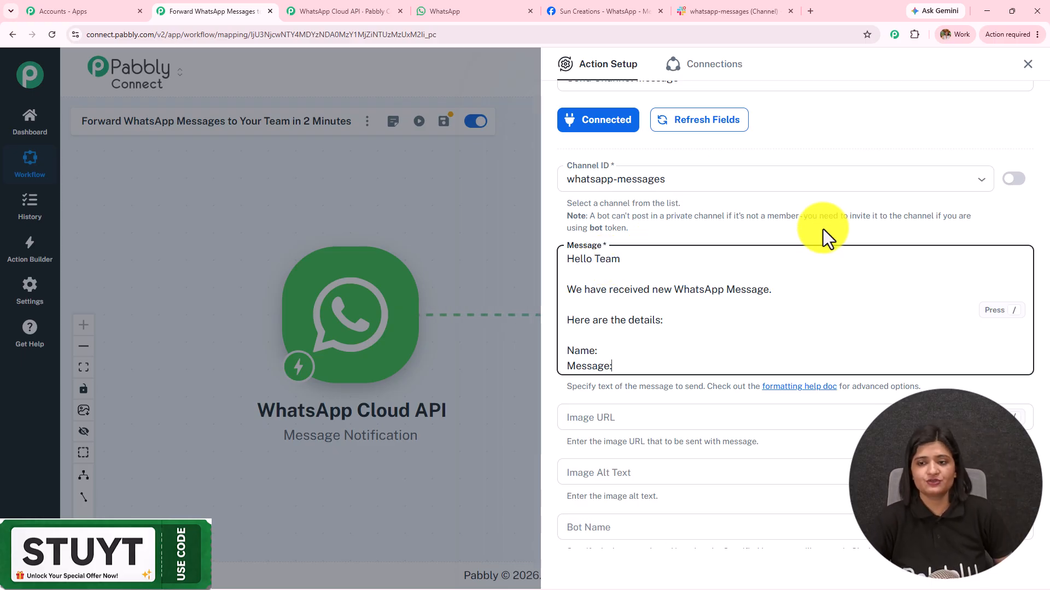
{"action": "scroll", "coordinate": [642, 237], "scroll_direction": "down", "scroll_amount": 2}
Map the sender's profile name after Name: and the incoming text body after Message:
{"action": "left_click", "coordinate": [642, 238]}
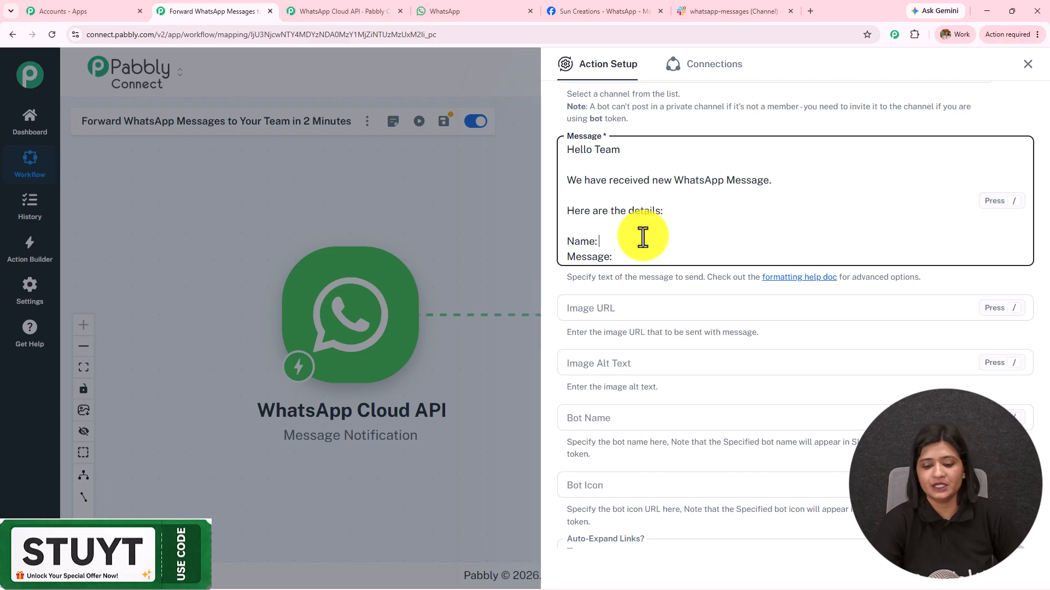
{"action": "type", "text": "/"}
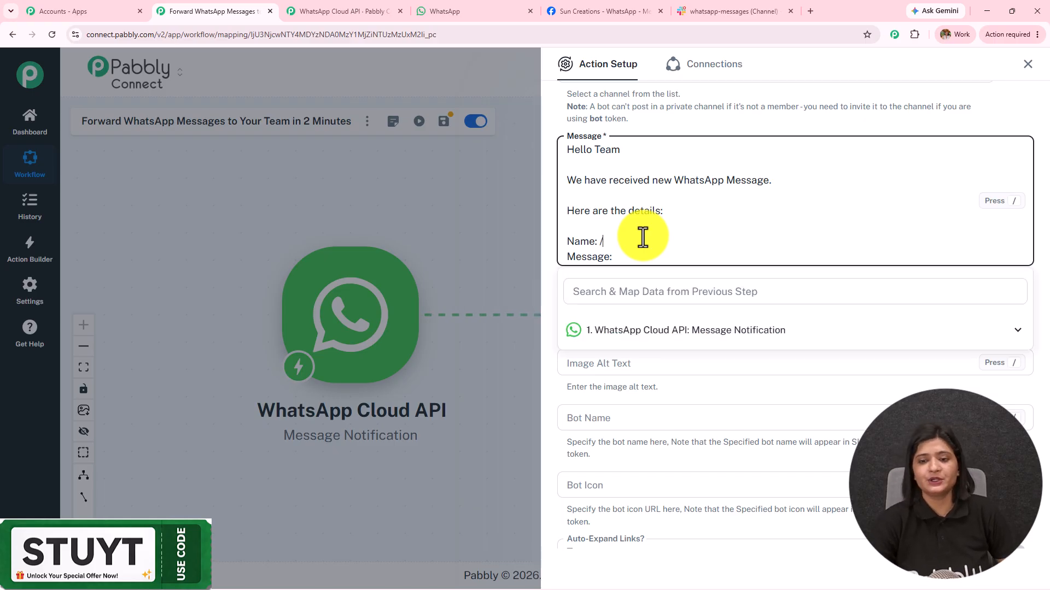
{"action": "left_click", "coordinate": [650, 333]}
{"action": "scroll", "coordinate": [695, 445], "scroll_direction": "down", "scroll_amount": 8}
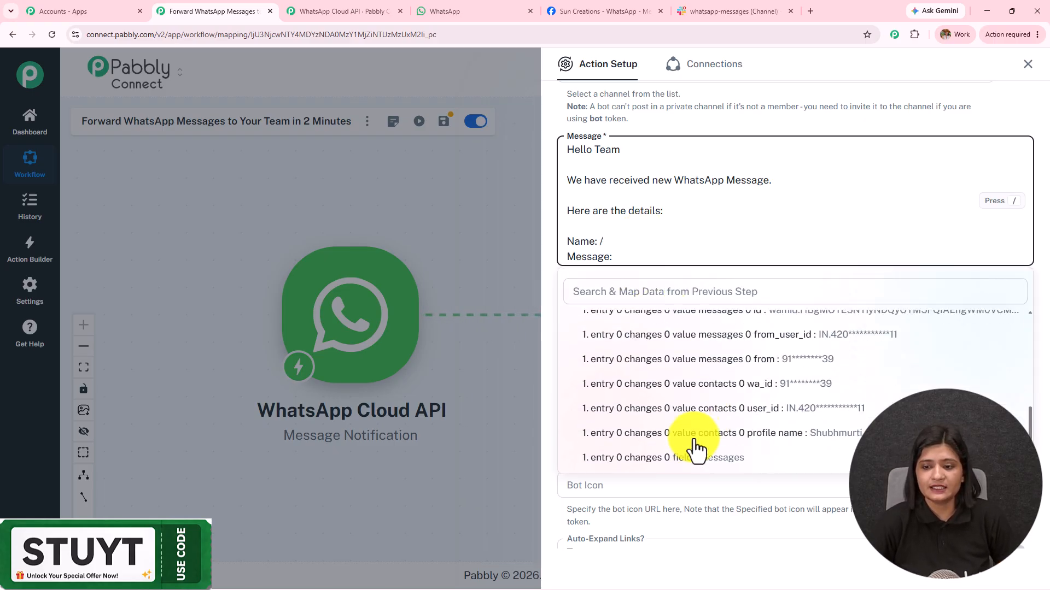
{"action": "left_click", "coordinate": [795, 432]}
{"action": "left_click", "coordinate": [652, 261]}
{"action": "type", "text": "/"}
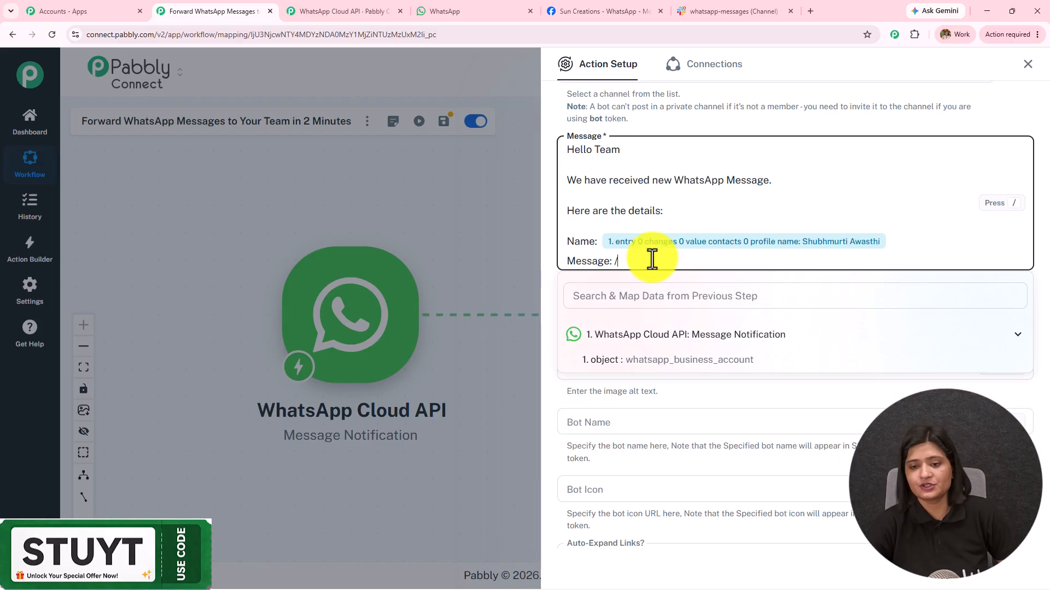
{"action": "scroll", "coordinate": [683, 421], "scroll_direction": "down", "scroll_amount": 5}
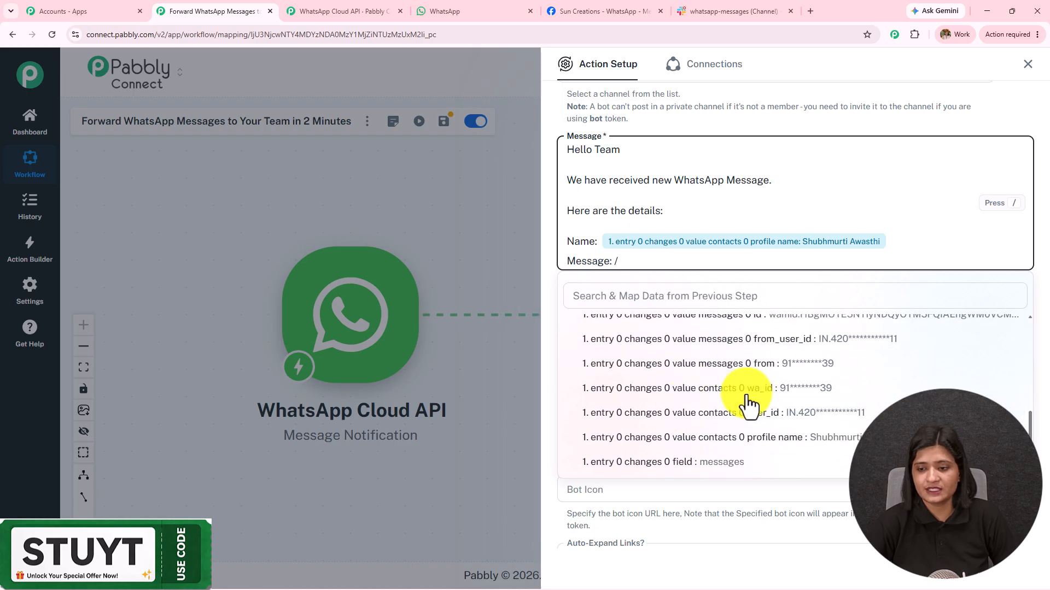
{"action": "left_click", "coordinate": [761, 438]}
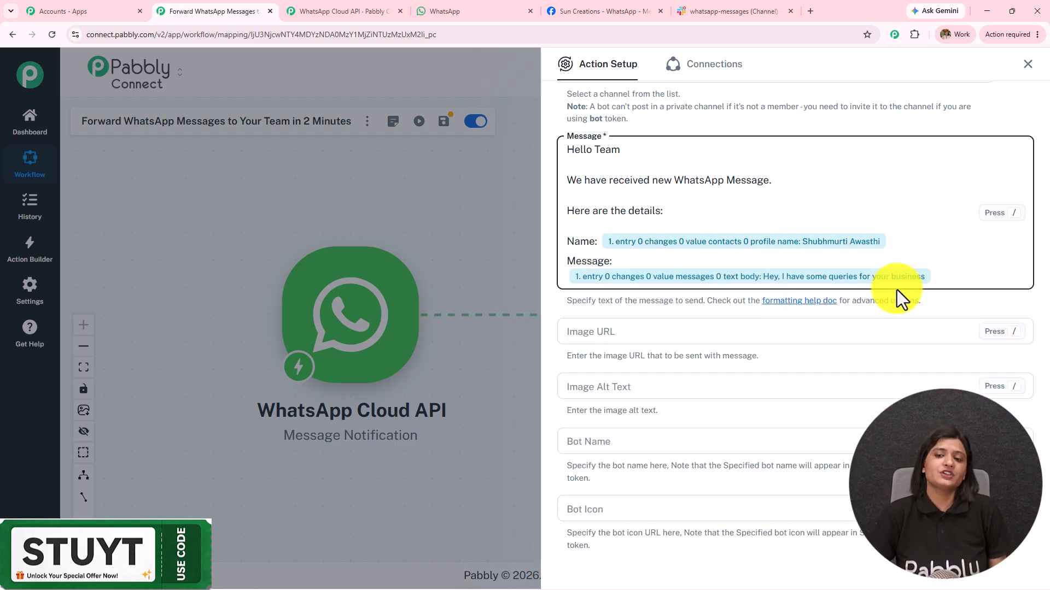
{"action": "scroll", "coordinate": [800, 244], "scroll_direction": "down", "scroll_amount": 2}
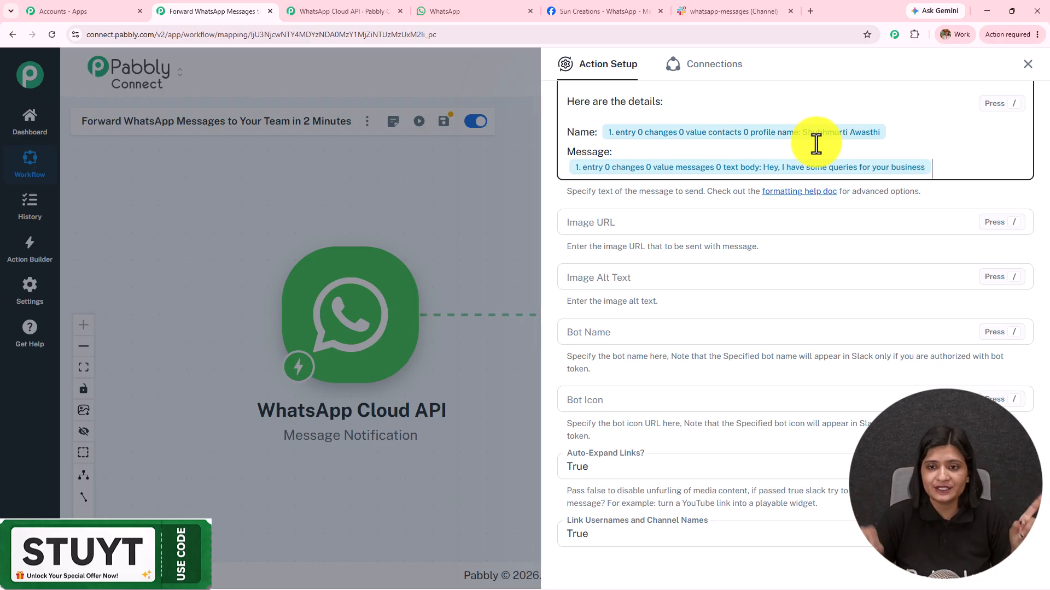
{"action": "scroll", "coordinate": [815, 143], "scroll_direction": "up", "scroll_amount": 3}
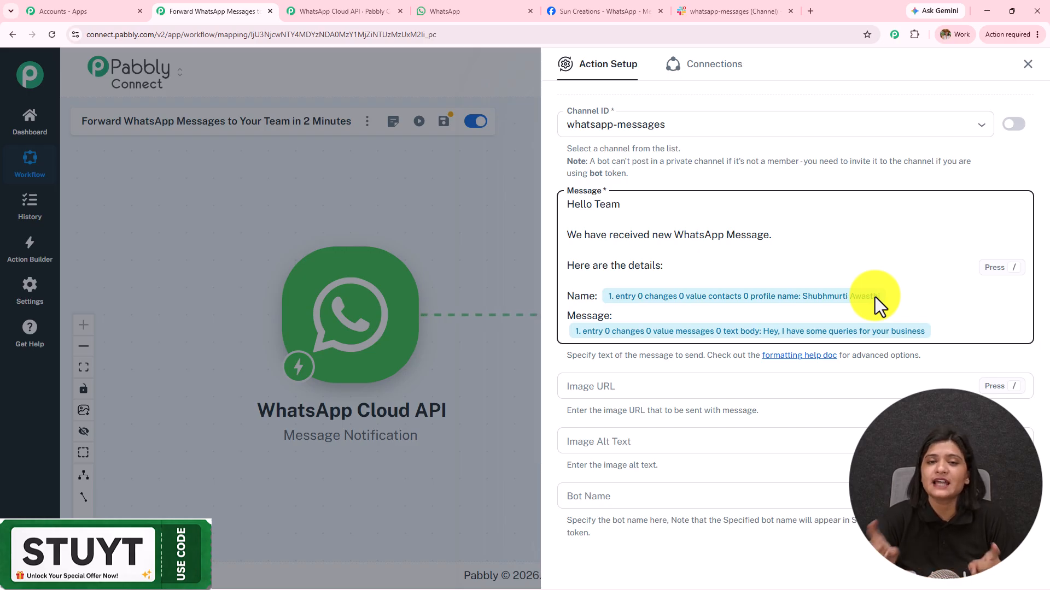
{"action": "scroll", "coordinate": [860, 265], "scroll_direction": "down", "scroll_amount": 4}
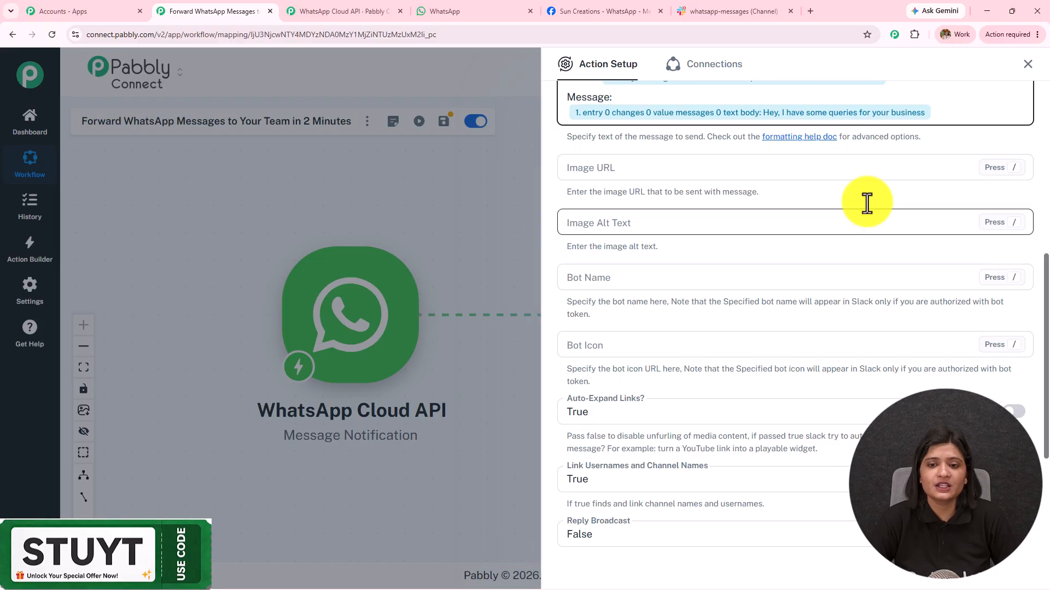
Set Auto-Expand Links and Link Usernames to True, Reply Broadcast to False, then save and test
{"action": "scroll", "coordinate": [705, 344], "scroll_direction": "down", "scroll_amount": 4}
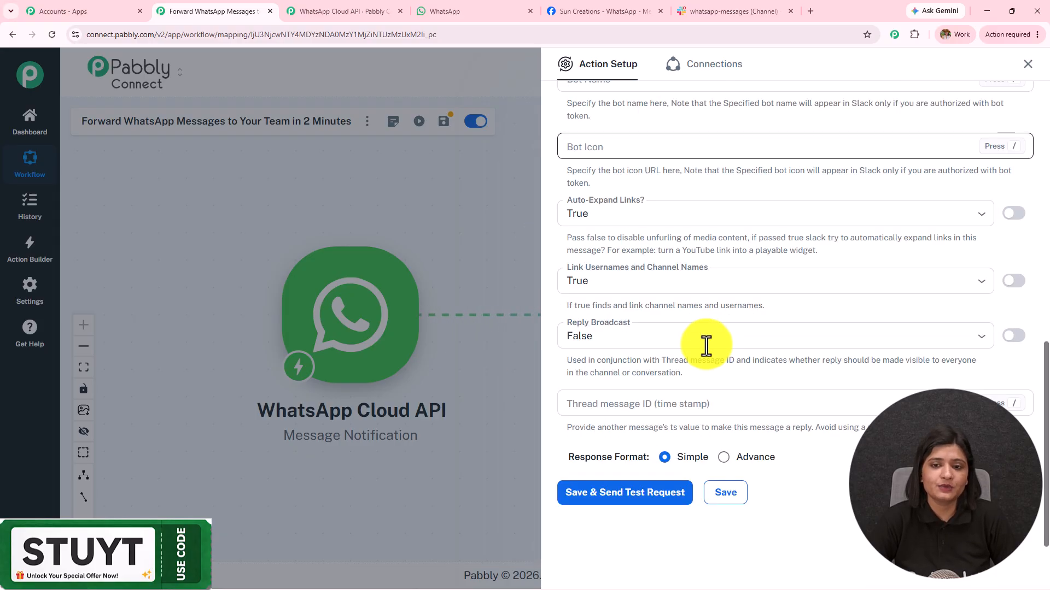
{"action": "left_click", "coordinate": [608, 219]}
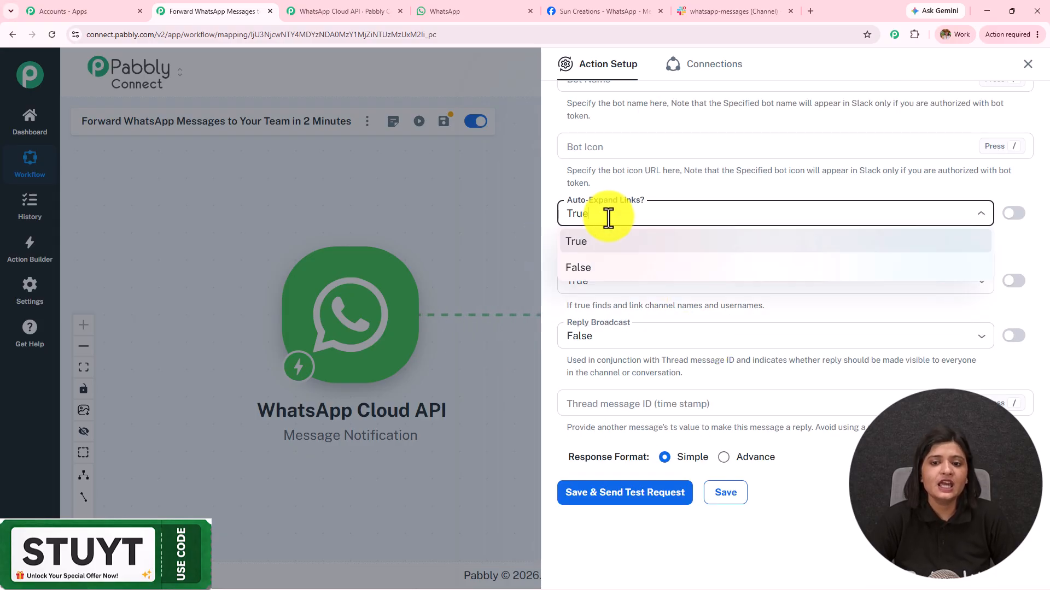
{"action": "left_click", "coordinate": [609, 251]}
{"action": "left_click", "coordinate": [600, 283]}
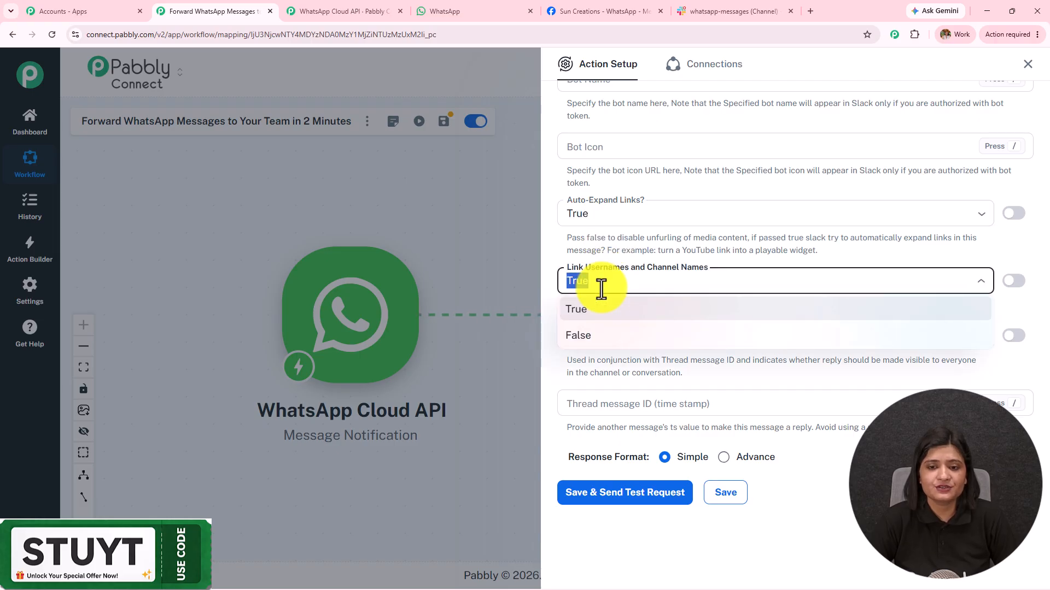
{"action": "left_click", "coordinate": [603, 313]}
{"action": "left_click", "coordinate": [604, 335]}
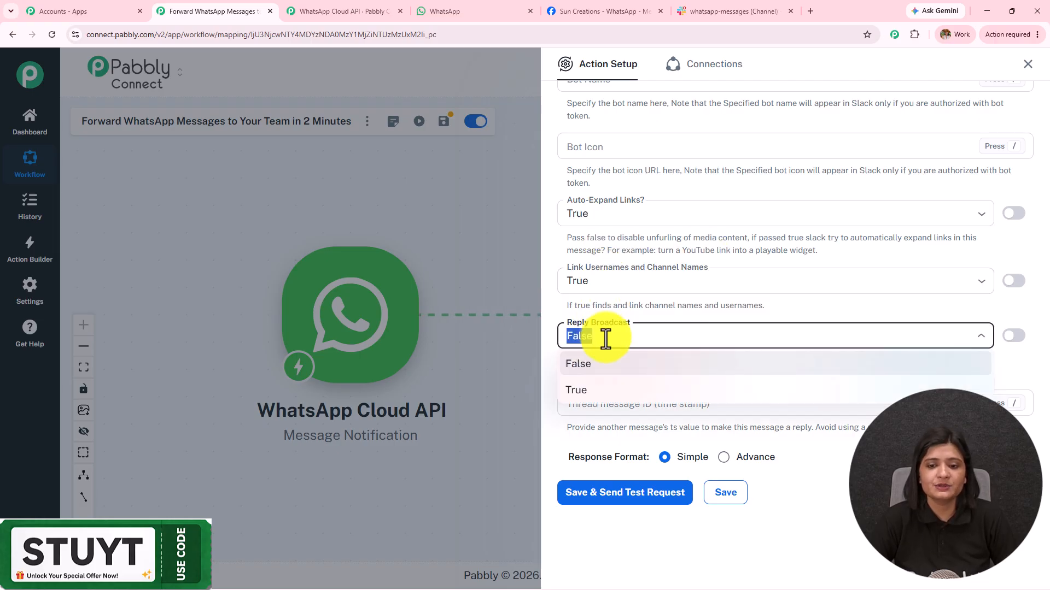
{"action": "left_click", "coordinate": [606, 365]}
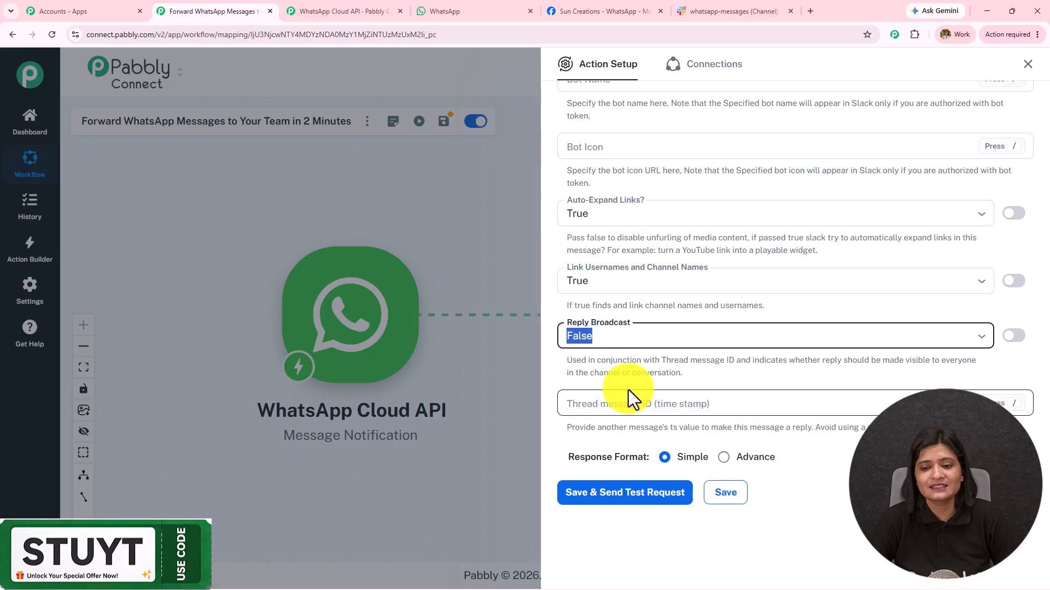
{"action": "left_click", "coordinate": [638, 501]}
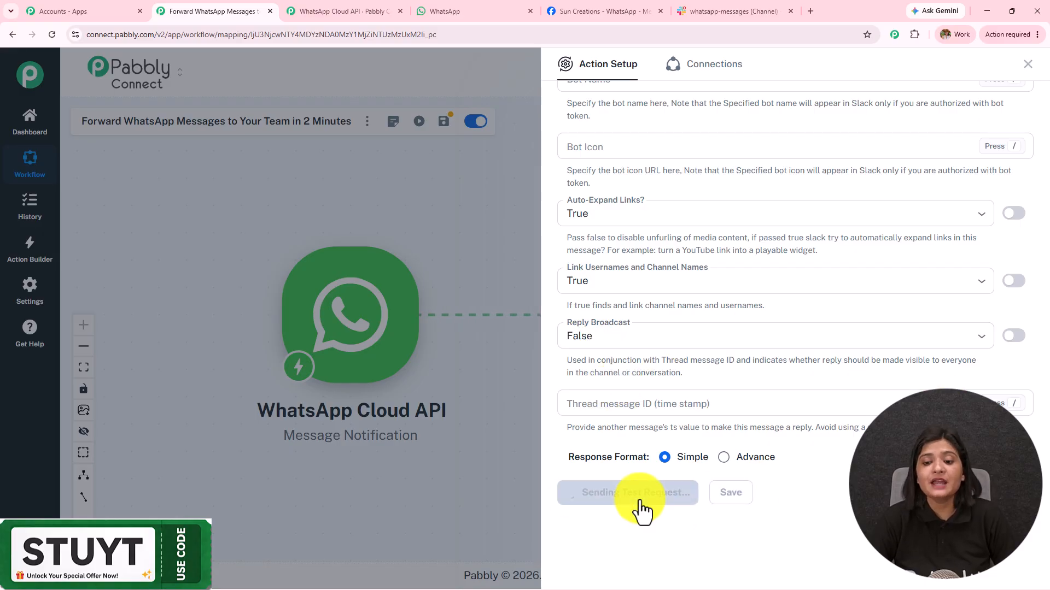
{"action": "scroll", "coordinate": [790, 339], "scroll_direction": "down", "scroll_amount": 4}
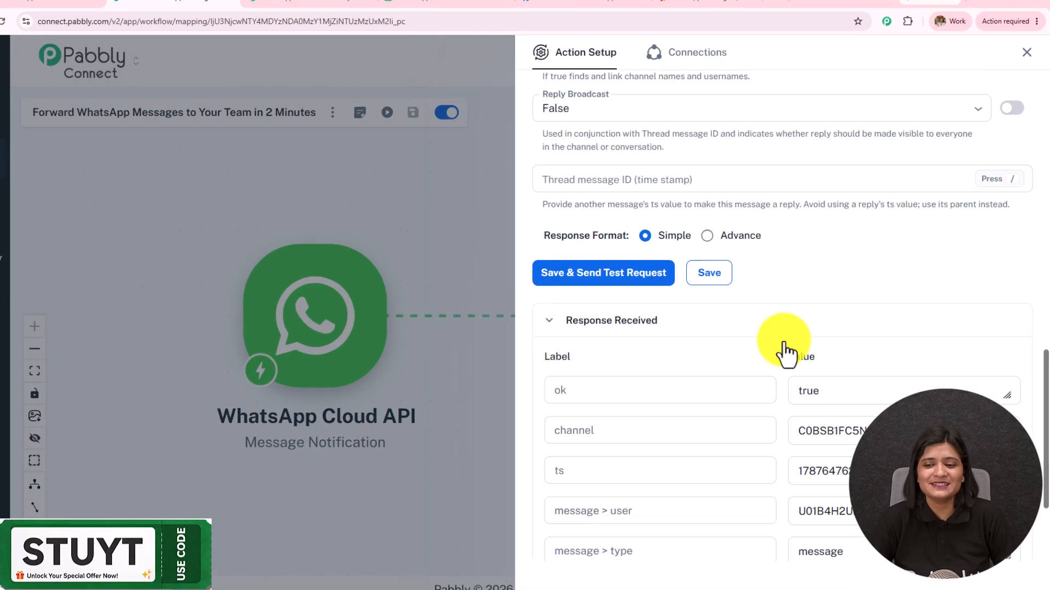
Review the posted WhatsApp message and its 'Here are the details:' line in Slack
{"action": "left_click", "coordinate": [729, 11]}
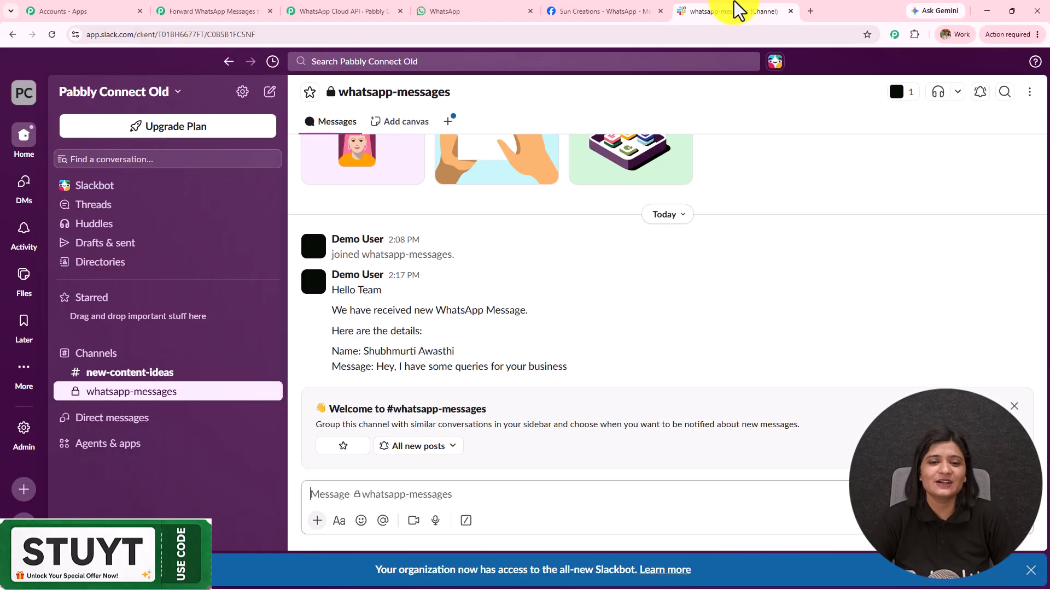
{"action": "left_click_drag", "start_coordinate": [605, 370], "coordinate": [319, 279]}
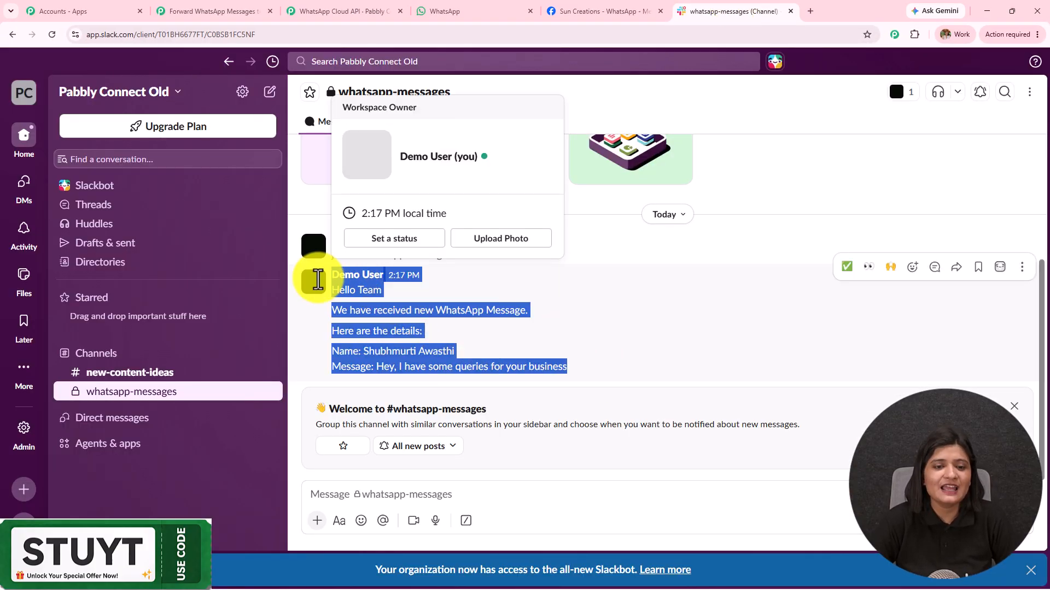
{"action": "left_click", "coordinate": [558, 314]}
{"action": "left_click_drag", "start_coordinate": [329, 331], "coordinate": [468, 344]}
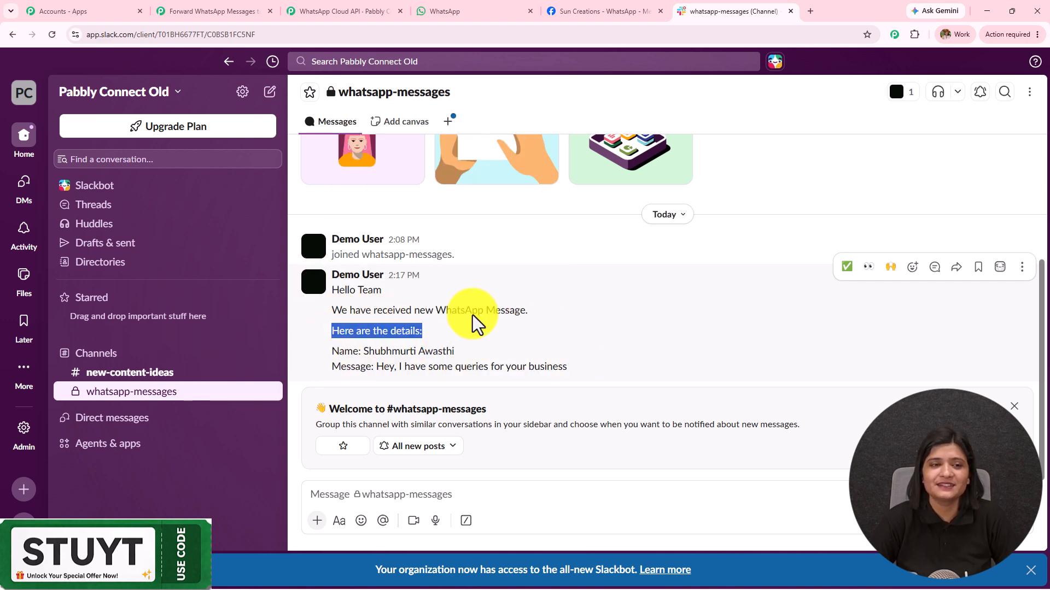
Close the Slack action settings and pan the canvas to show both workflow steps
{"action": "left_click", "coordinate": [240, 11]}
{"action": "left_click", "coordinate": [1028, 70]}
{"action": "left_click_drag", "start_coordinate": [500, 228], "coordinate": [559, 225]}
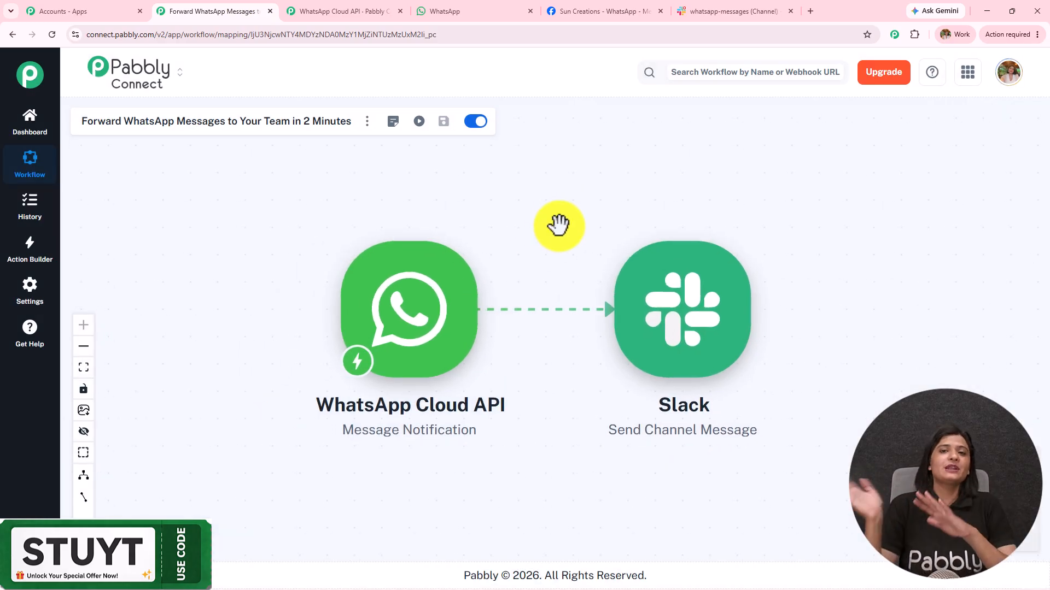